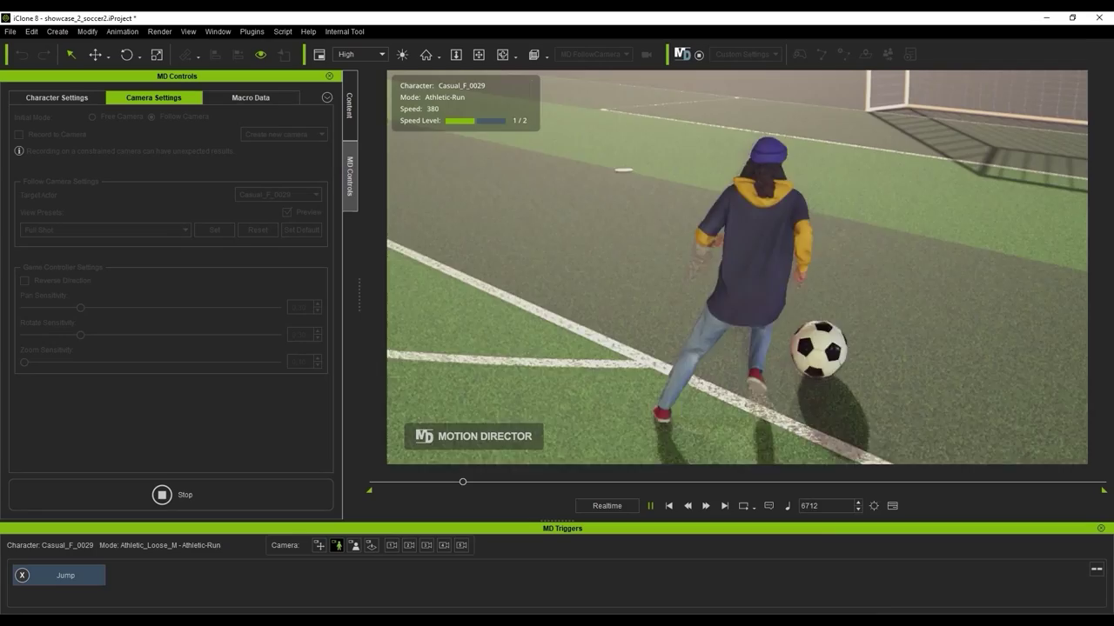
Drive the character across the soccer field with the ball, switching the speed level between Athletic-Run and Athletic-Dash
key(shift)
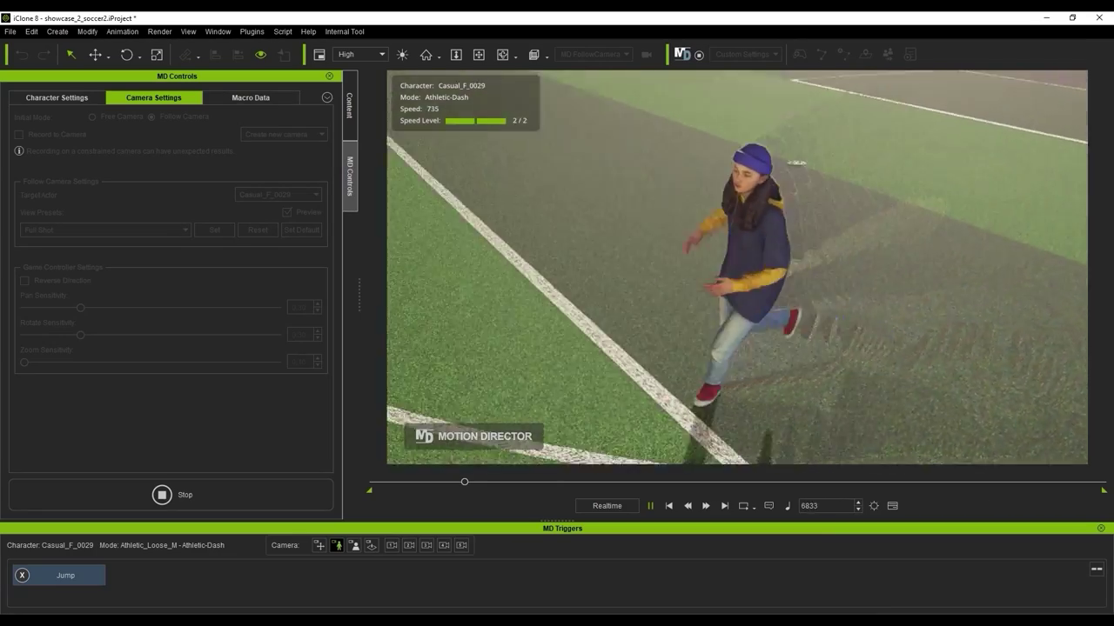
key(shift)
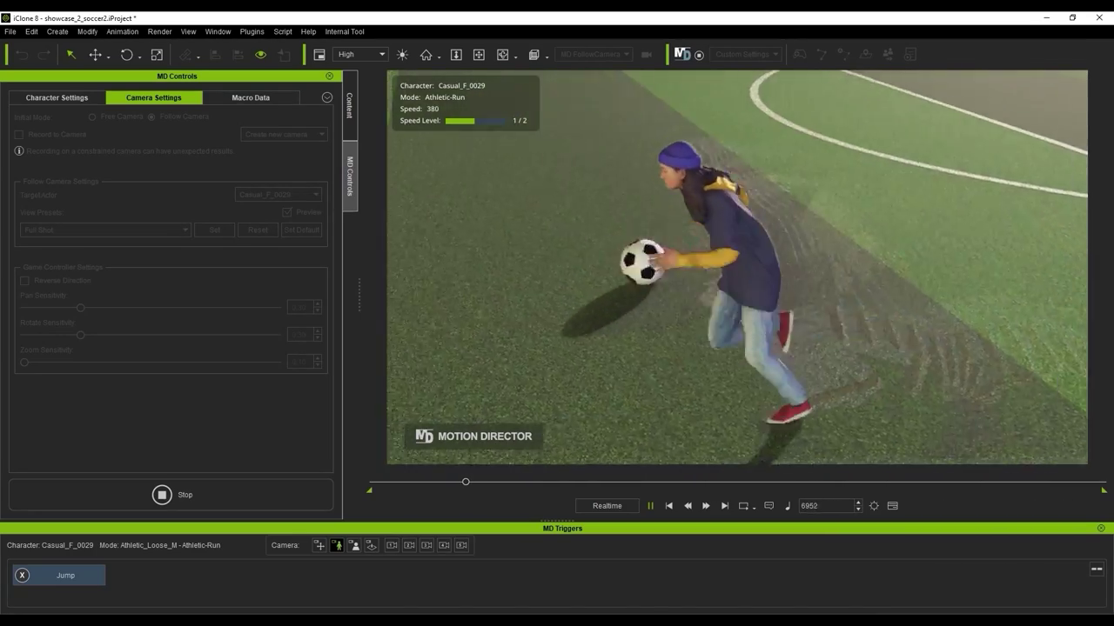
key(shift)
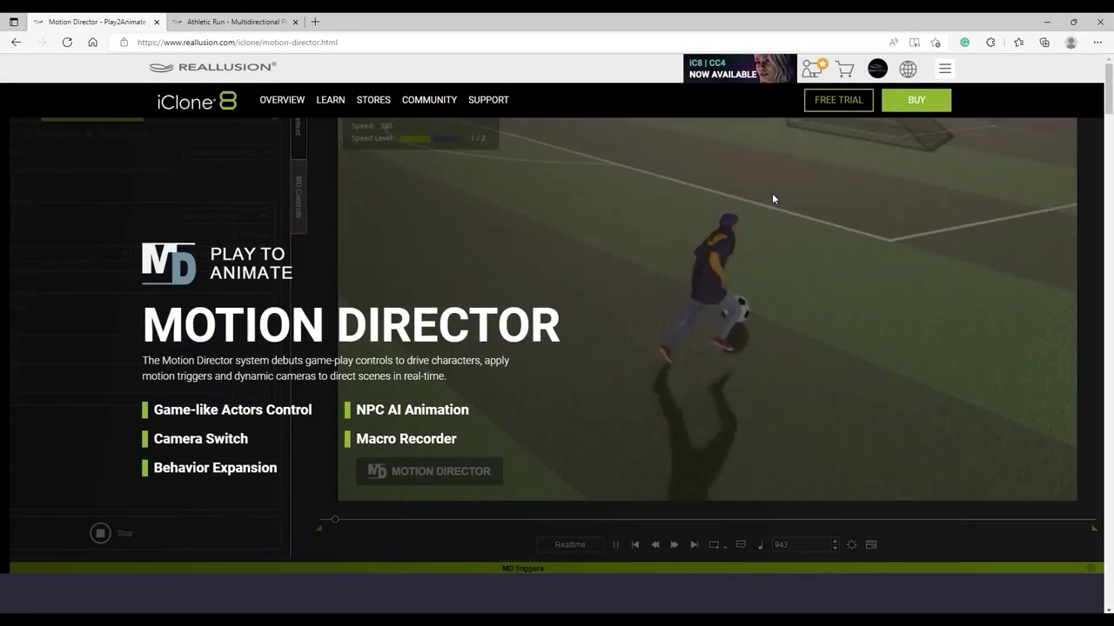
Switch to the browser's Athletic Run content store page and examine the pack's contents and movement modes
click(235, 21)
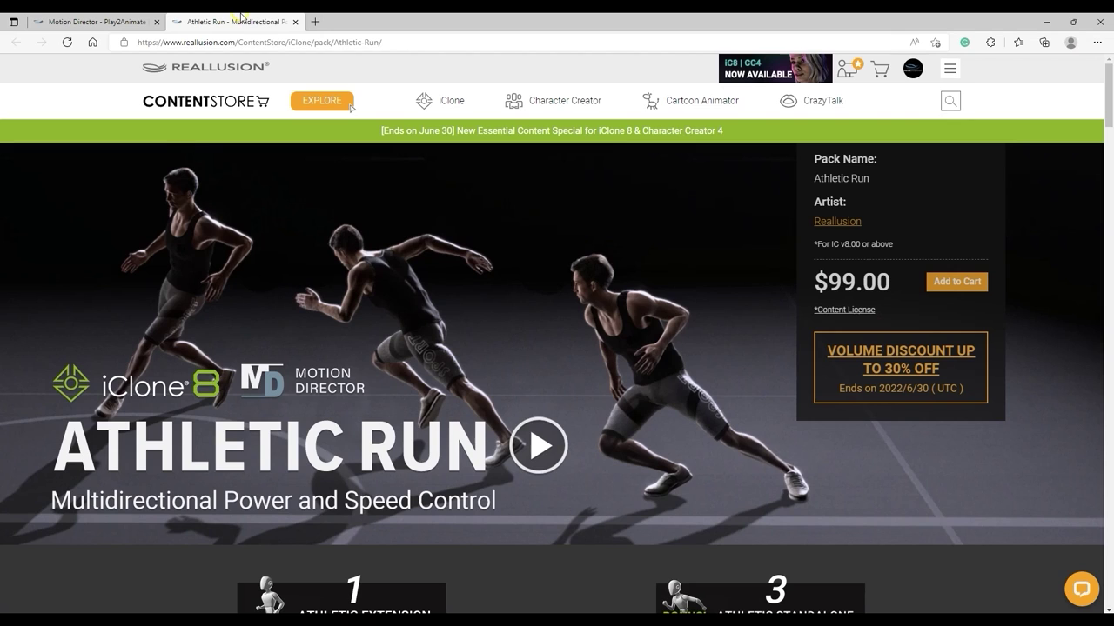
mouse_move(818, 101)
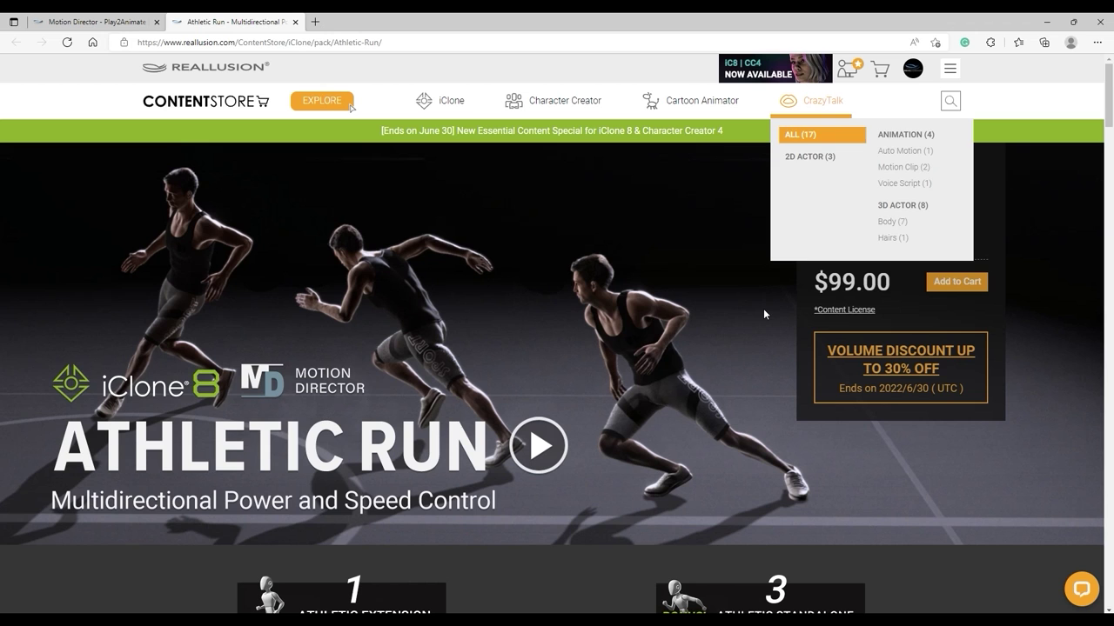
scroll(765, 312, down, 5)
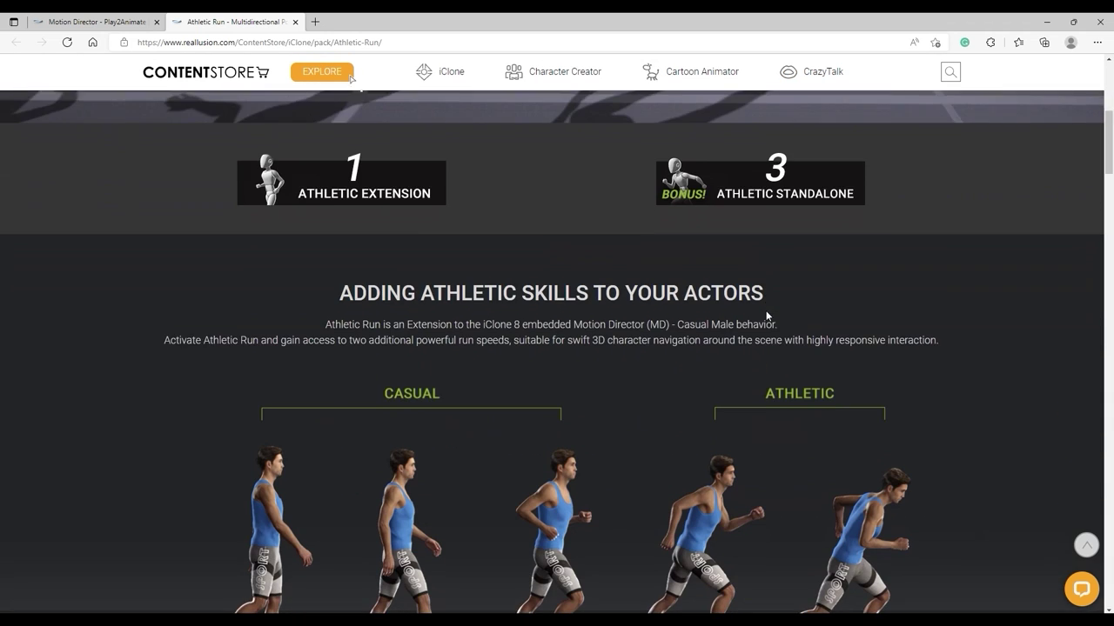
scroll(765, 315, down, 2)
drag(1108, 165, 1107, 380)
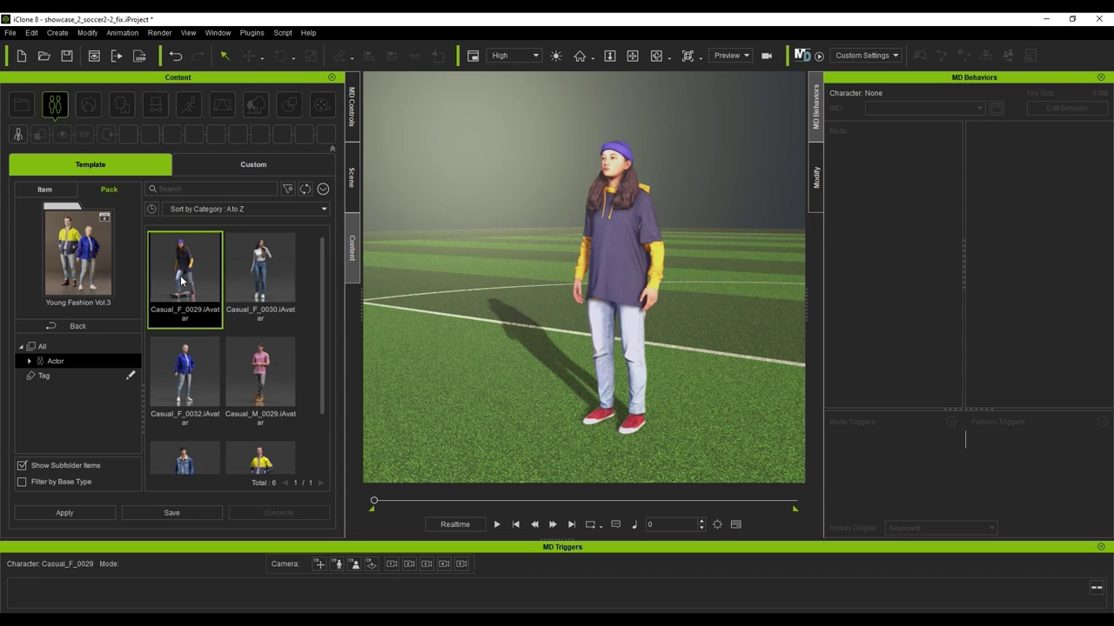
Apply Athletic_Loose_M.iMD from the Athletic Run pack of Motion Director animations to the Casual_F_0029 character
click(120, 334)
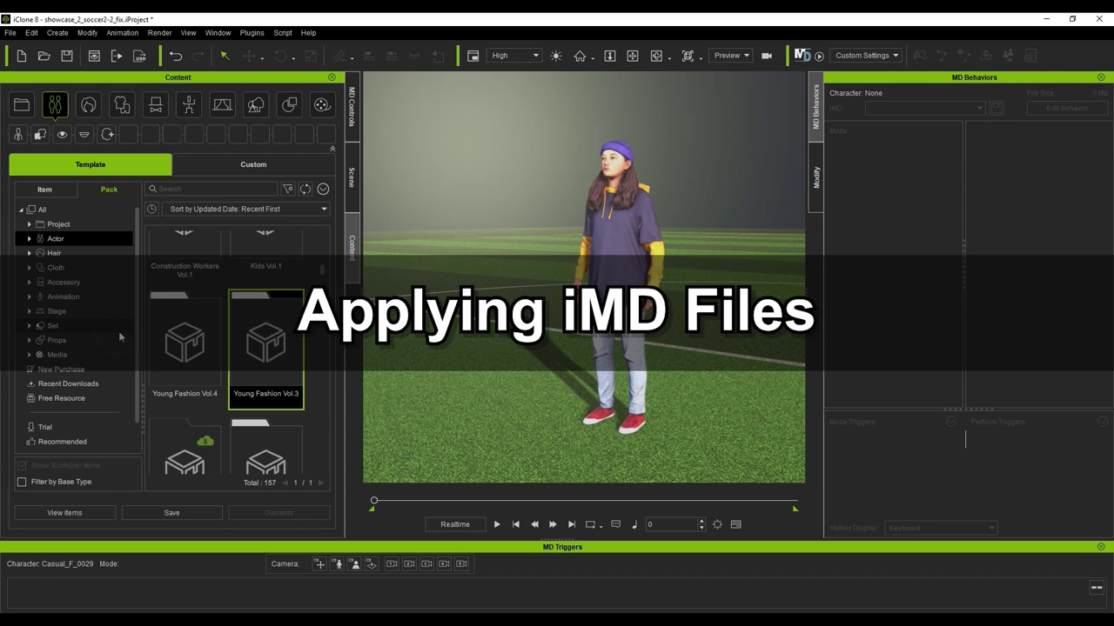
click(189, 106)
click(149, 135)
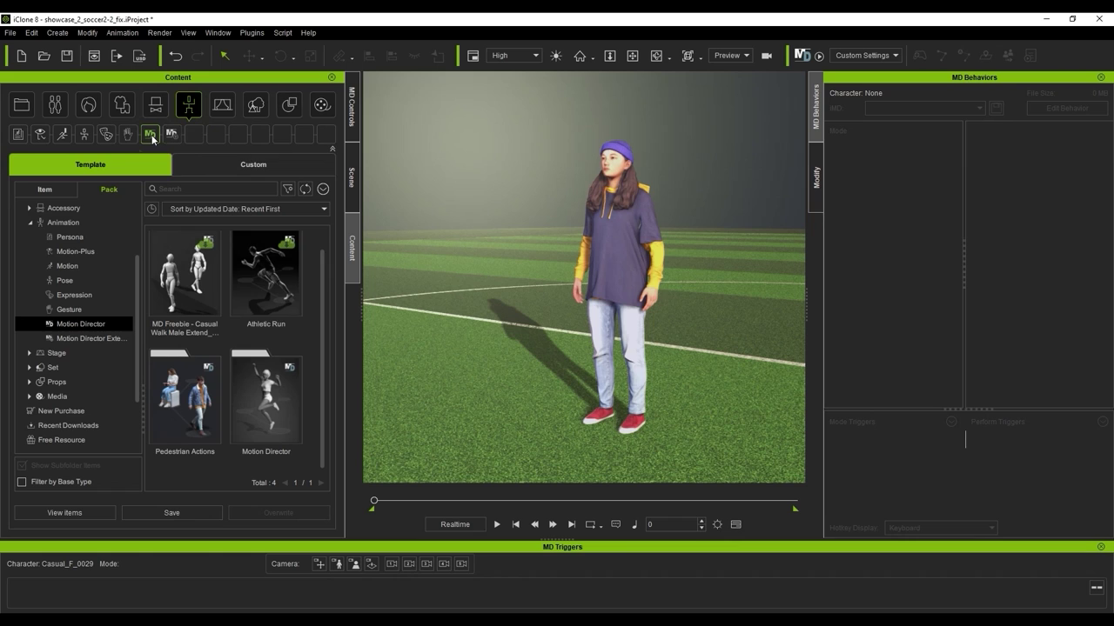
drag(323, 264, 326, 243)
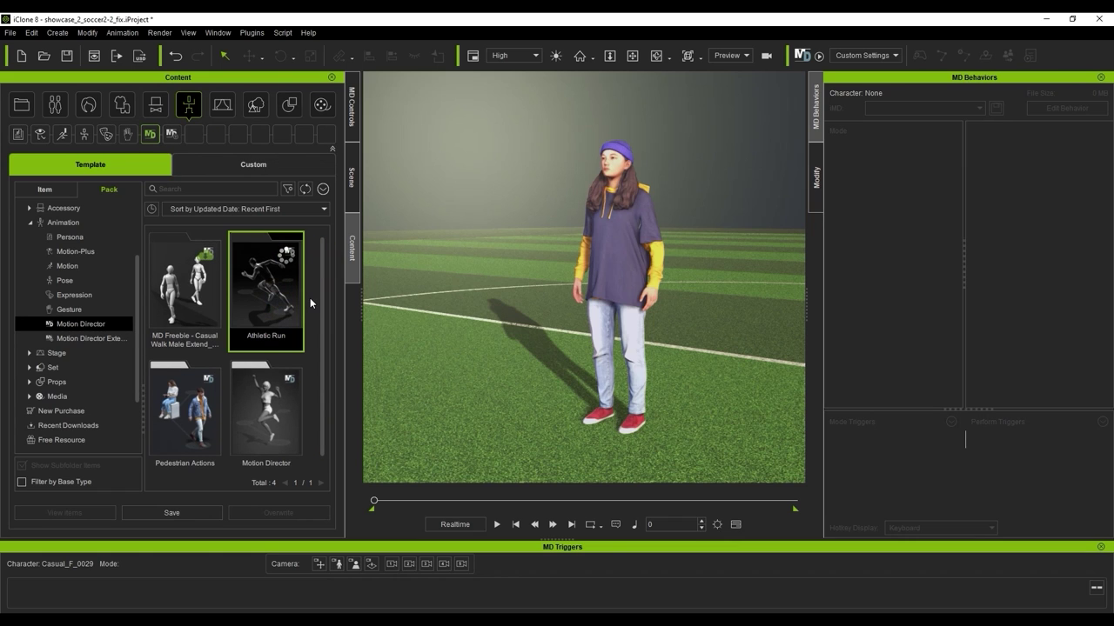
double_click(283, 300)
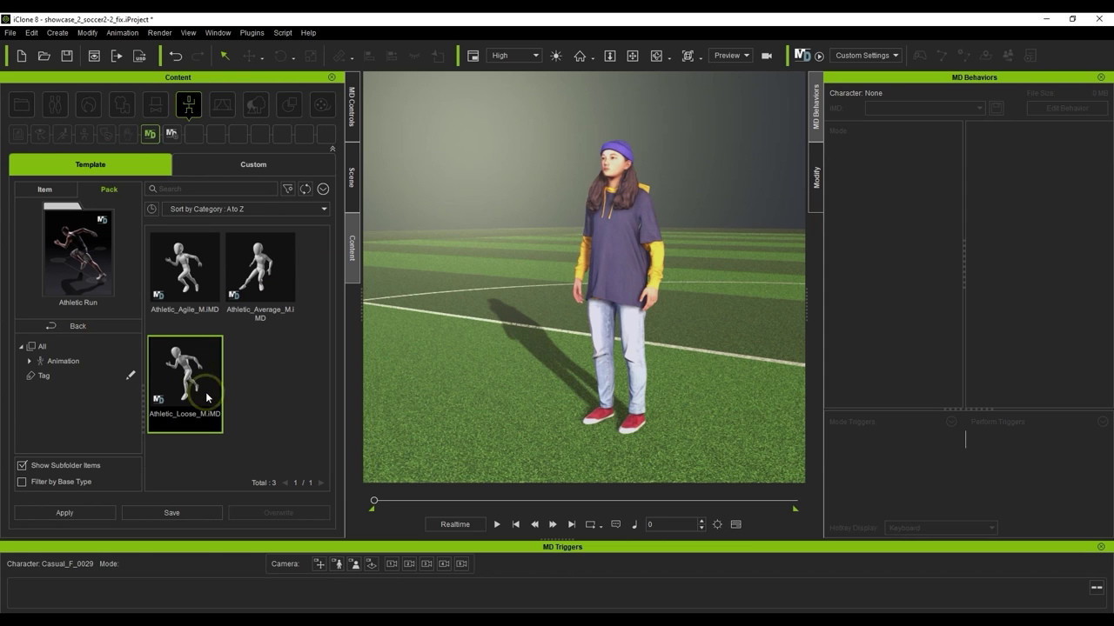
drag(185, 376, 623, 257)
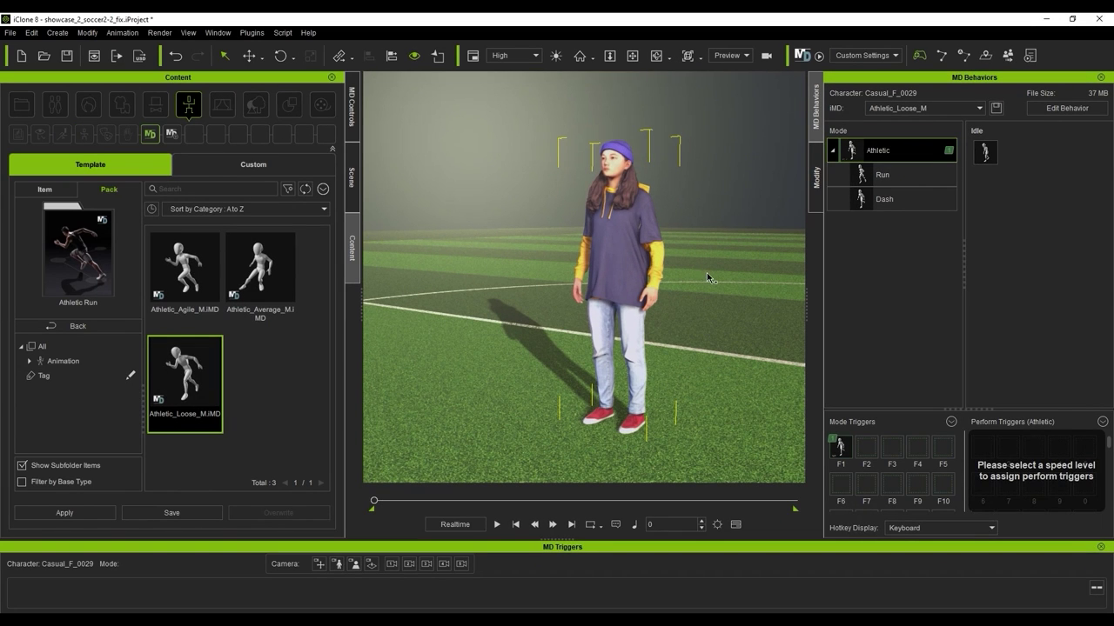
Start Motion Director and steer the character forward, left, backward and right, then raise her speed level to Dash
click(802, 56)
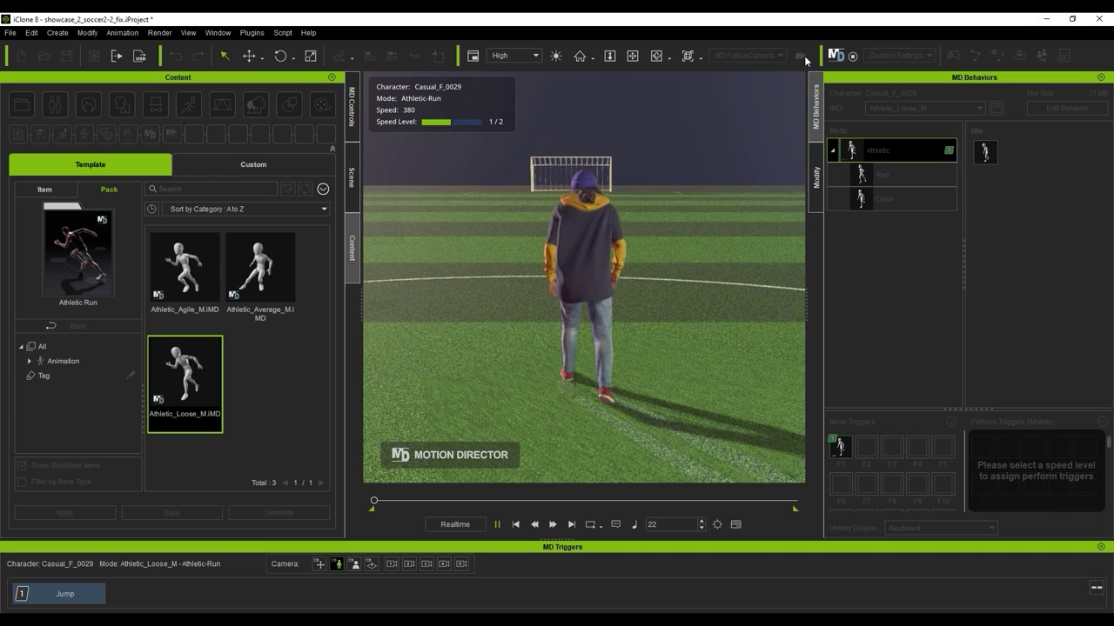
key(w)
key(a)
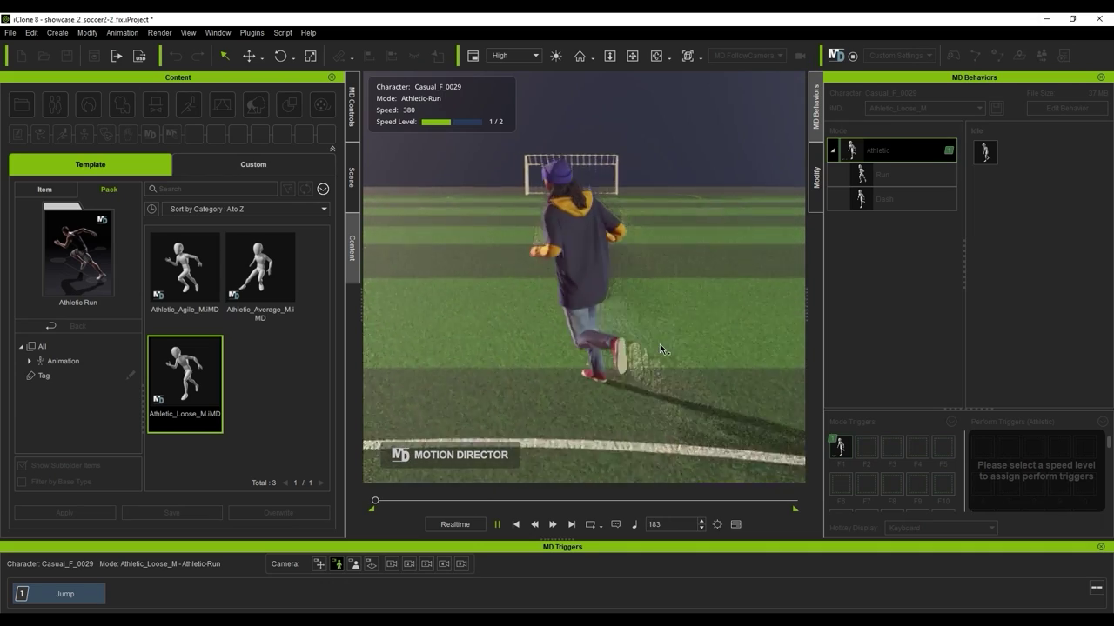
key(s)
key(d)
key(shift+w)
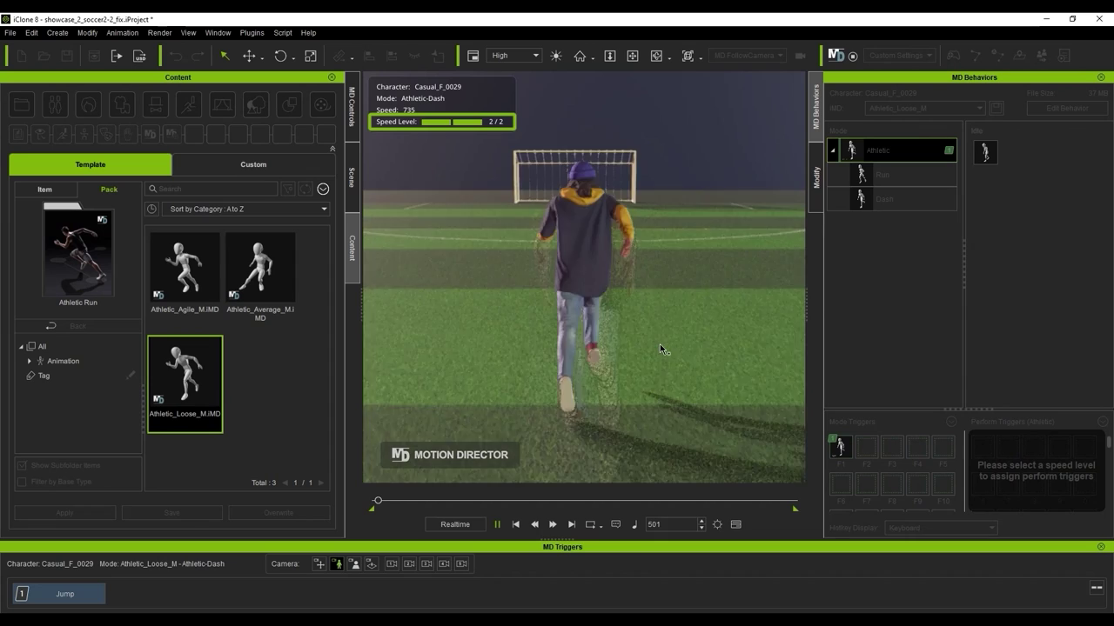
key(a)
key(d)
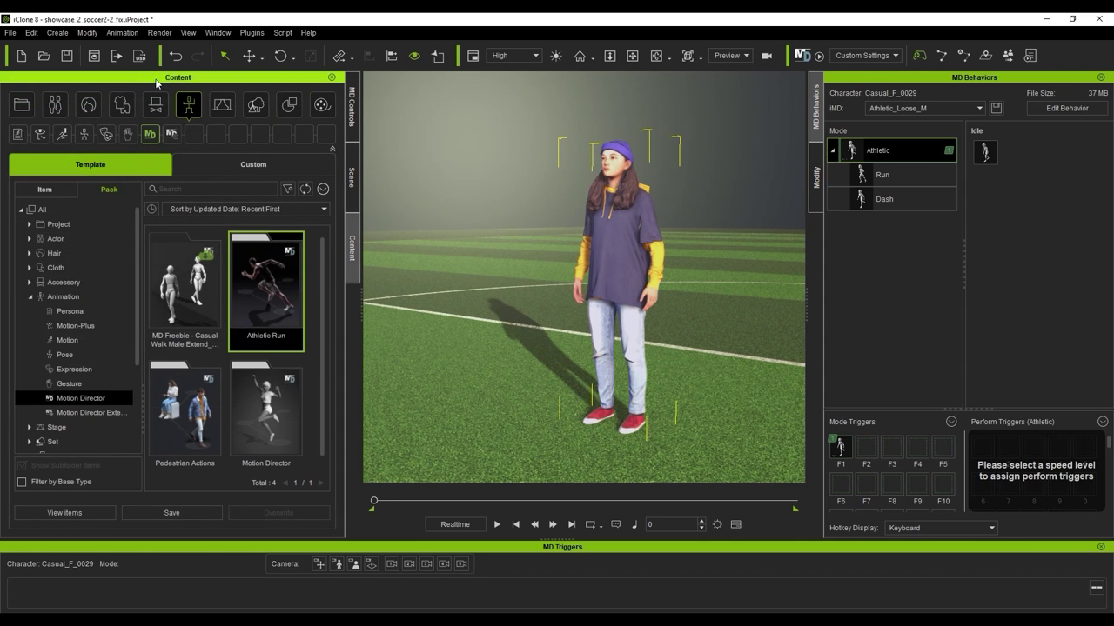
Review the Rigid Body, Soft Cloth, gravity and world scale options in the project's Global Physics Settings
click(31, 33)
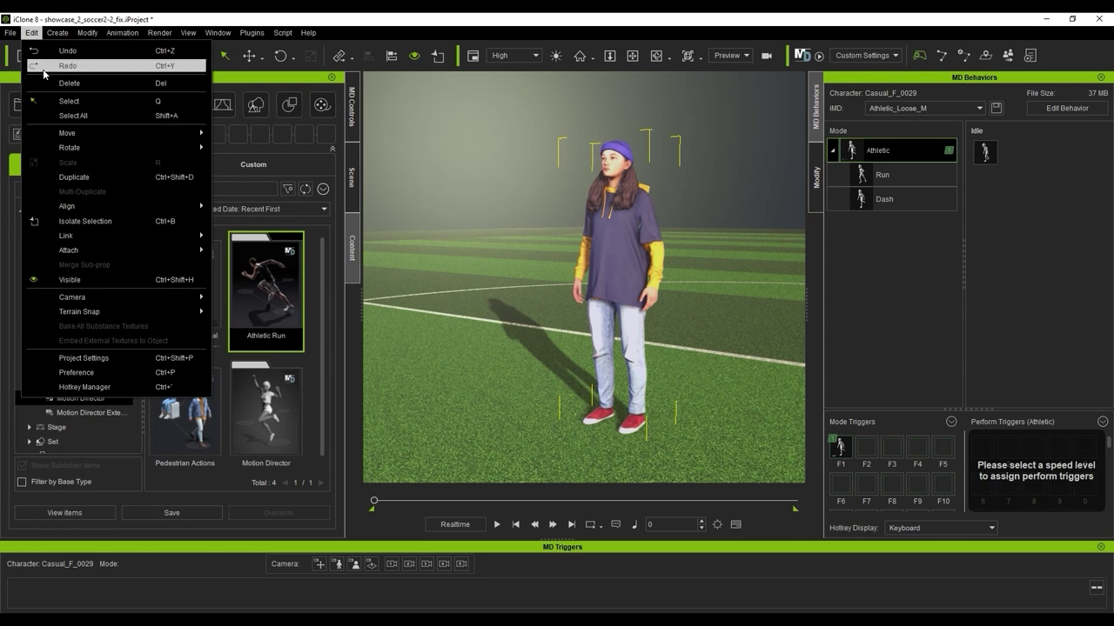
click(102, 358)
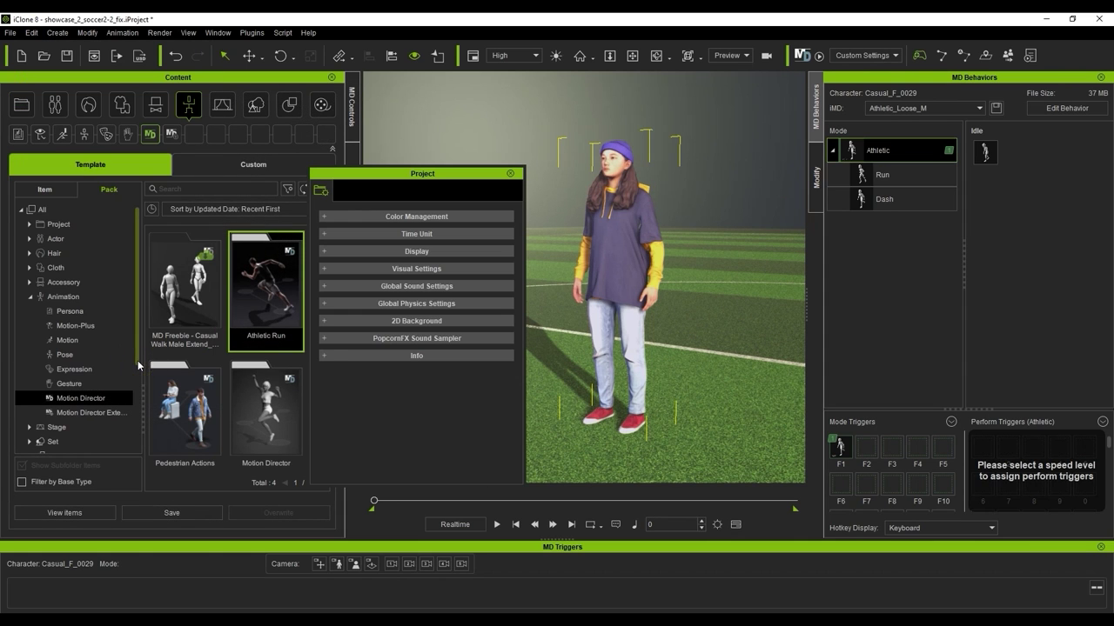
click(402, 304)
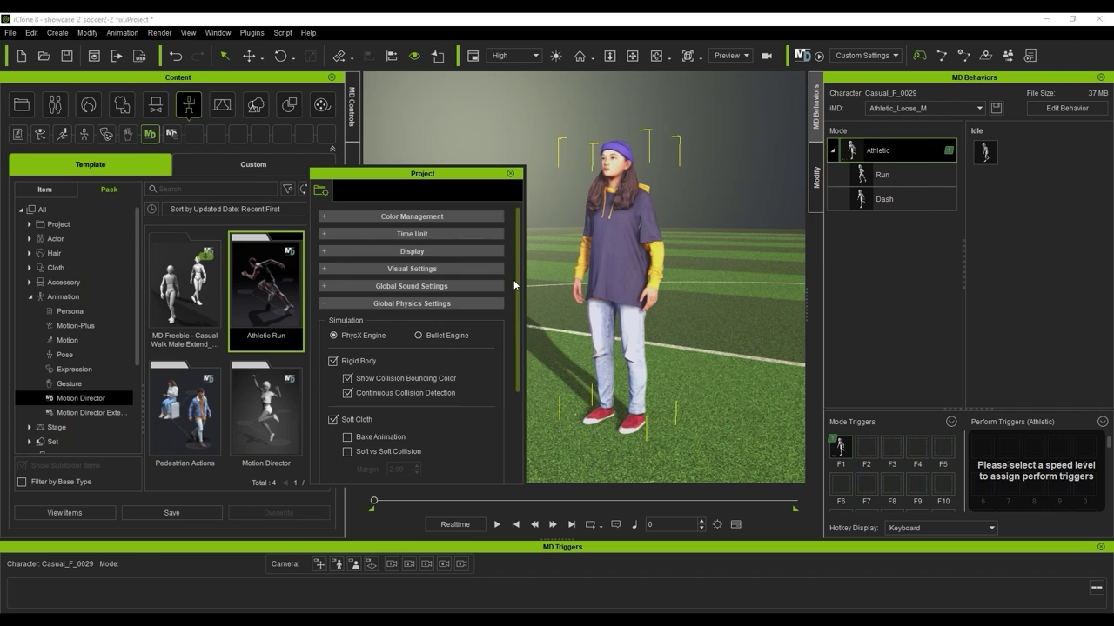
scroll(514, 284, down, 2)
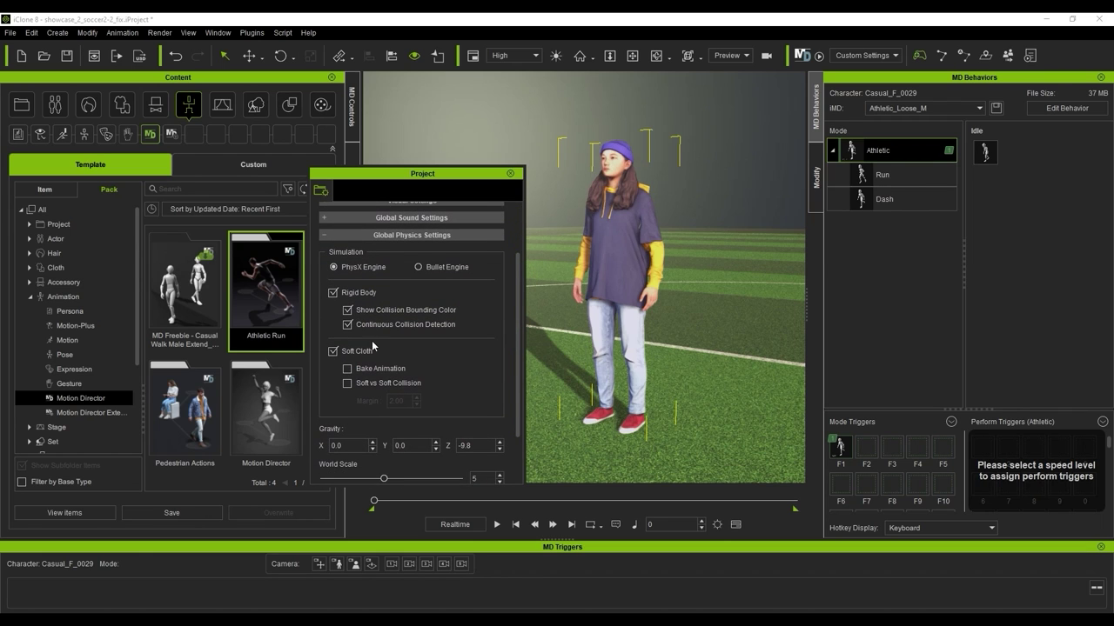
scroll(506, 340, down, 2)
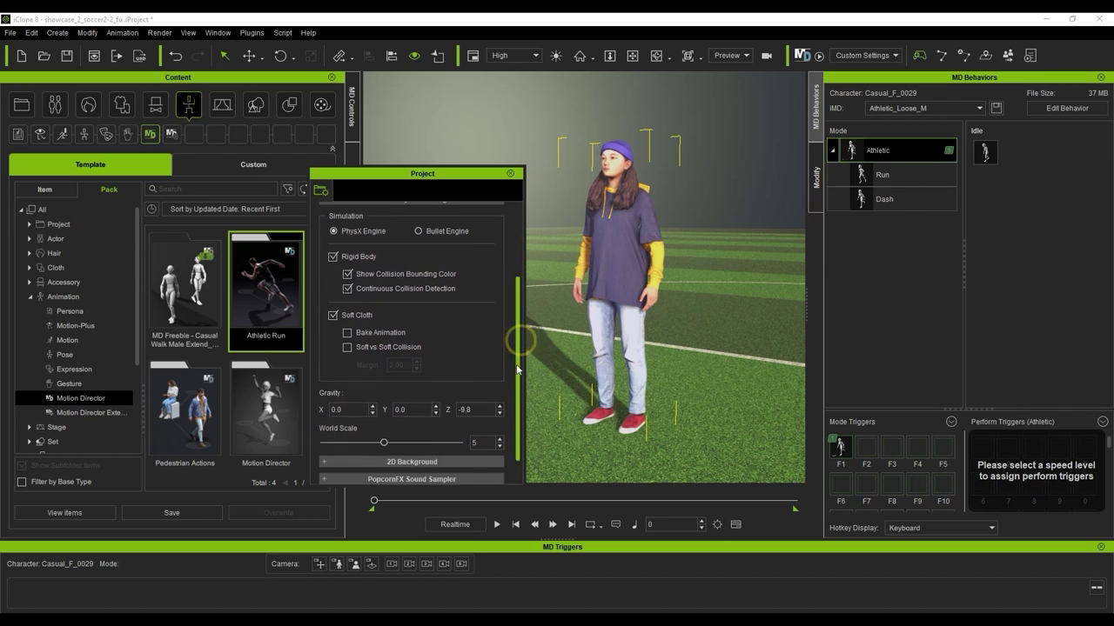
click(510, 175)
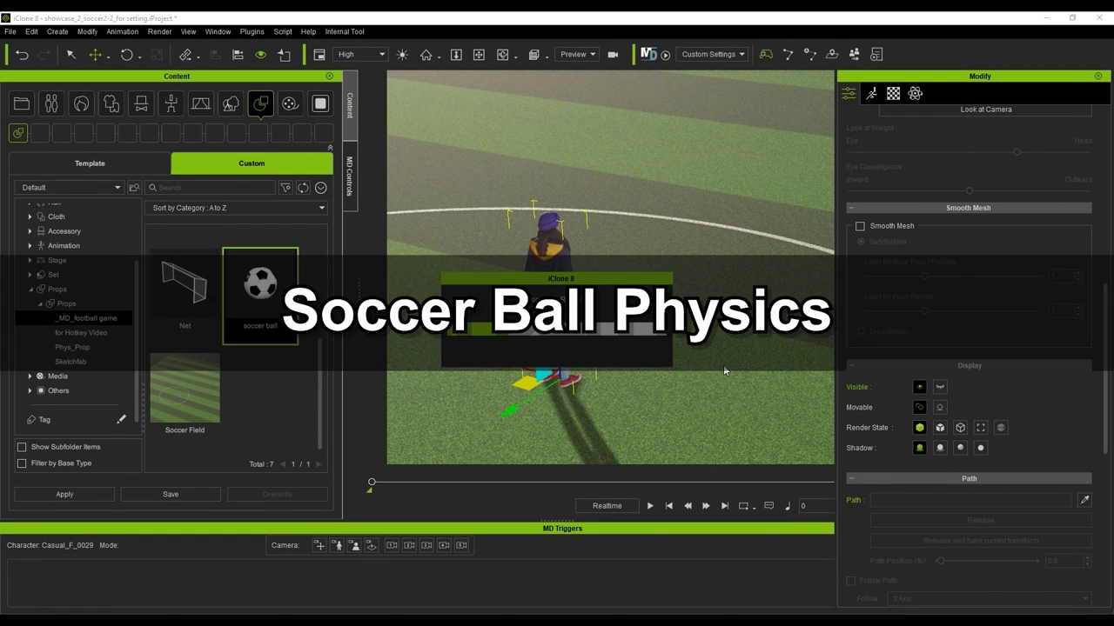
Set the soccer ball's uniform scale to 30
scroll(948, 359, up, 6)
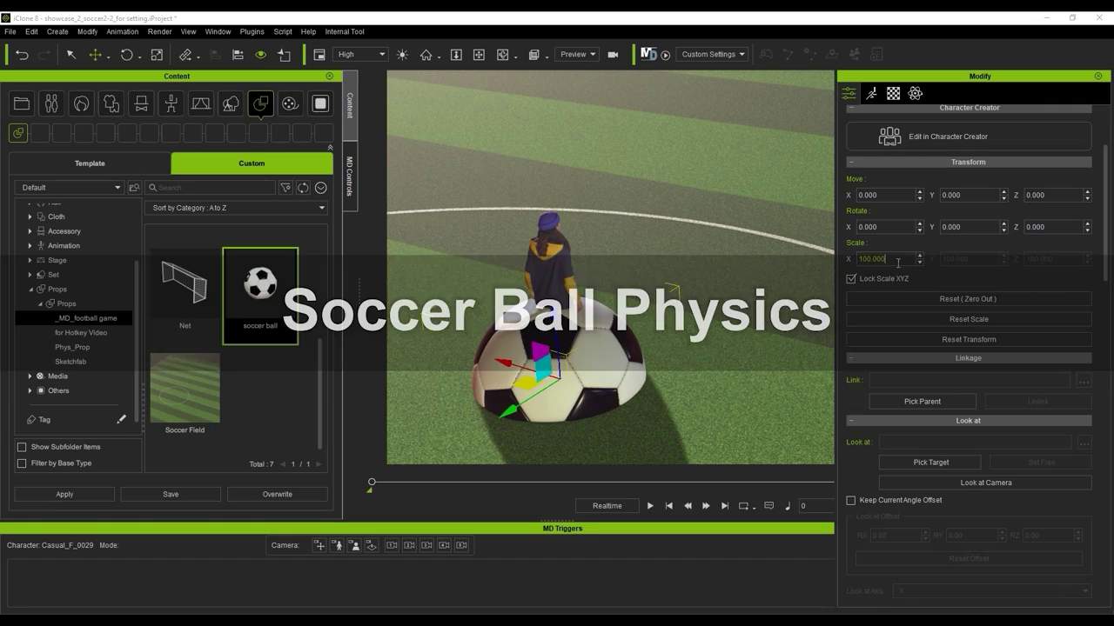
text(30)
key(Return)
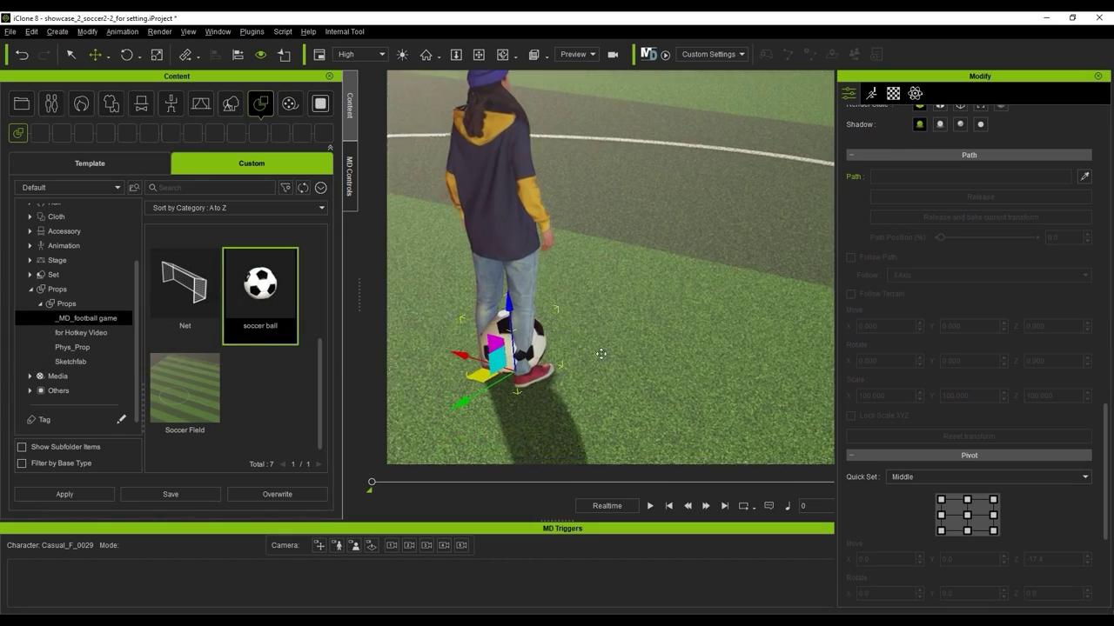
Move the soccer ball out from between the character's legs and lower it onto the grass in front of her feet
right_drag(601, 354, 595, 322)
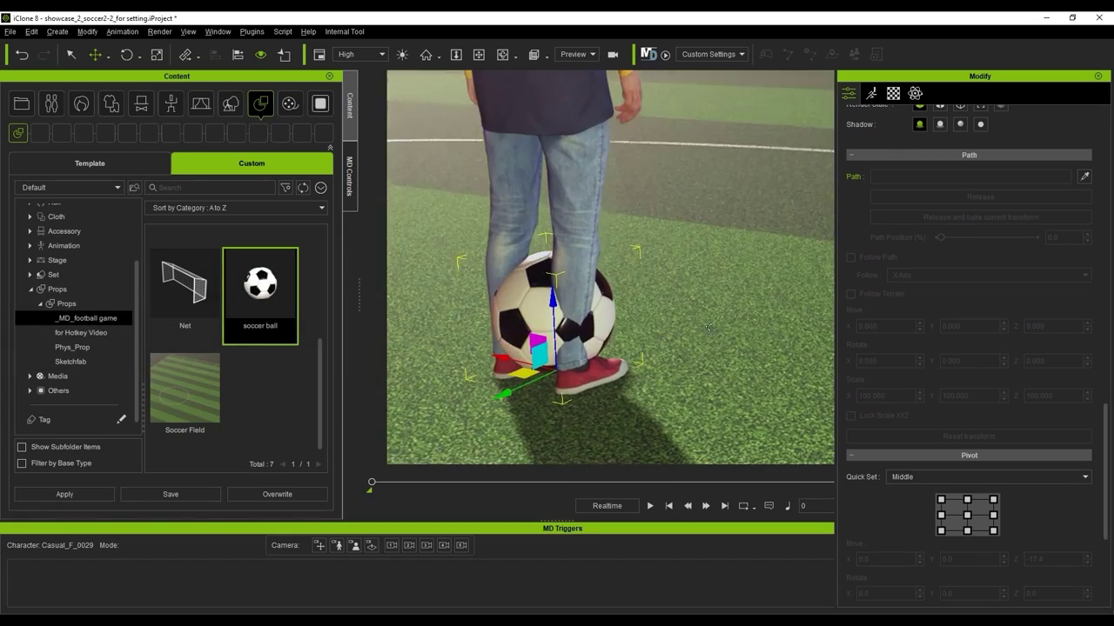
drag(514, 388, 569, 377)
drag(569, 377, 585, 374)
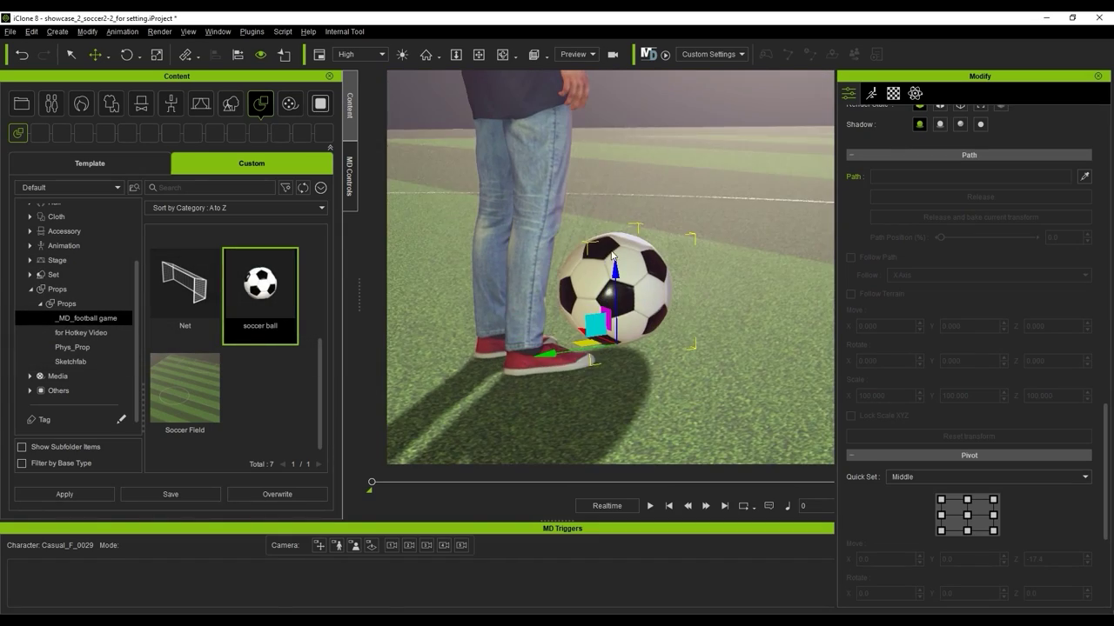
drag(615, 262, 616, 275)
scroll(617, 275, down, 3)
right_drag(617, 275, 595, 339)
drag(569, 363, 642, 325)
right_drag(642, 325, 622, 343)
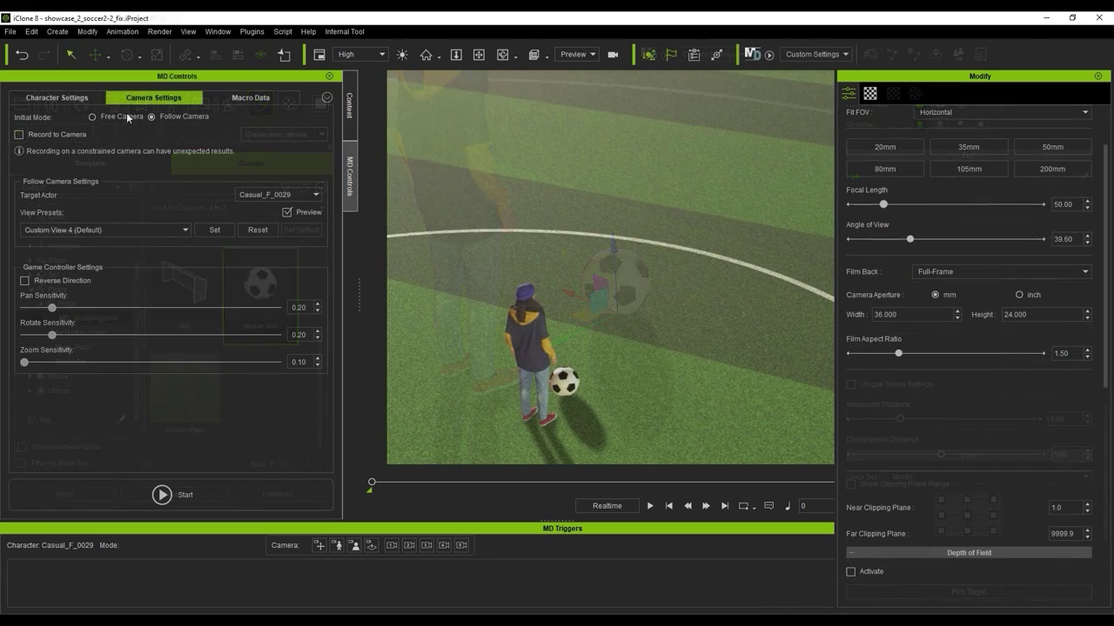
Create a physics plane on the ground beneath the character and the soccer ball, and isolate it
click(59, 33)
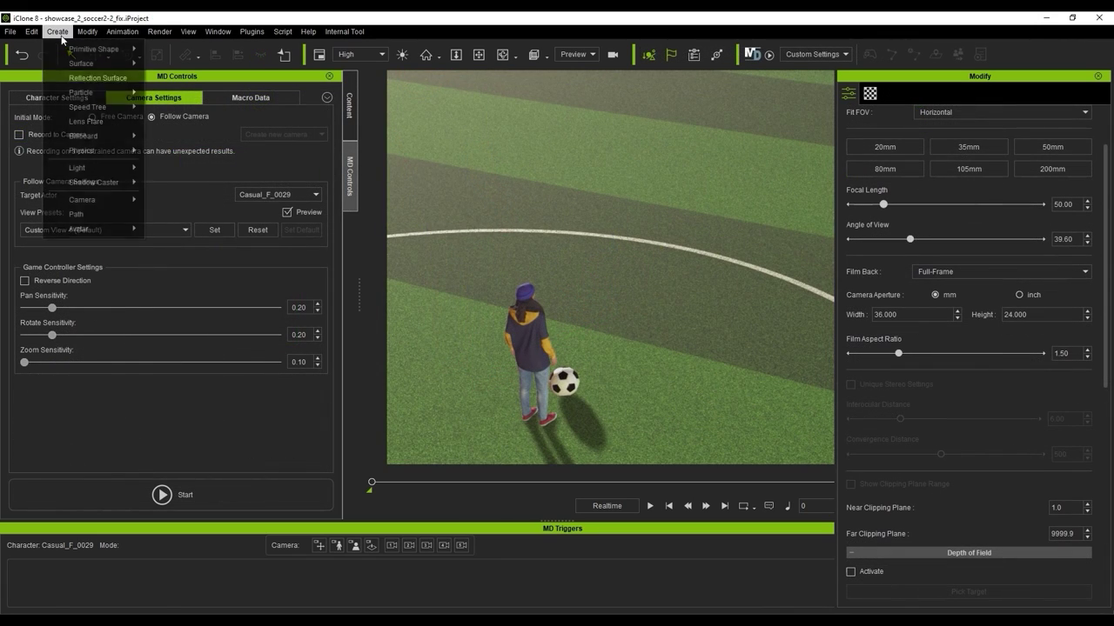
click(185, 153)
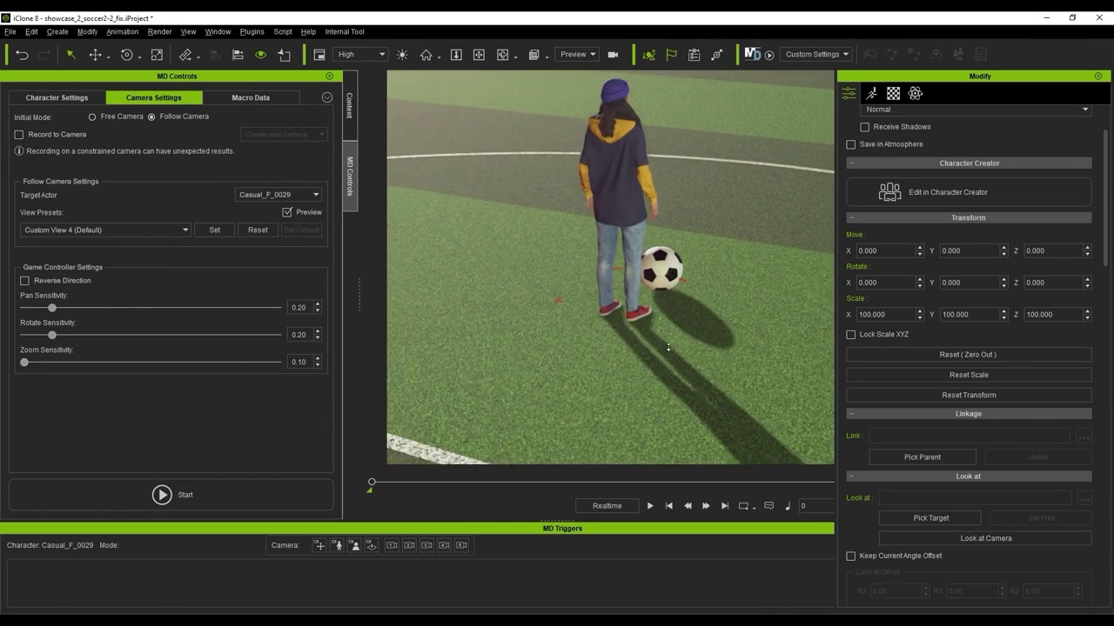
middle_drag(664, 343, 703, 373)
click(284, 54)
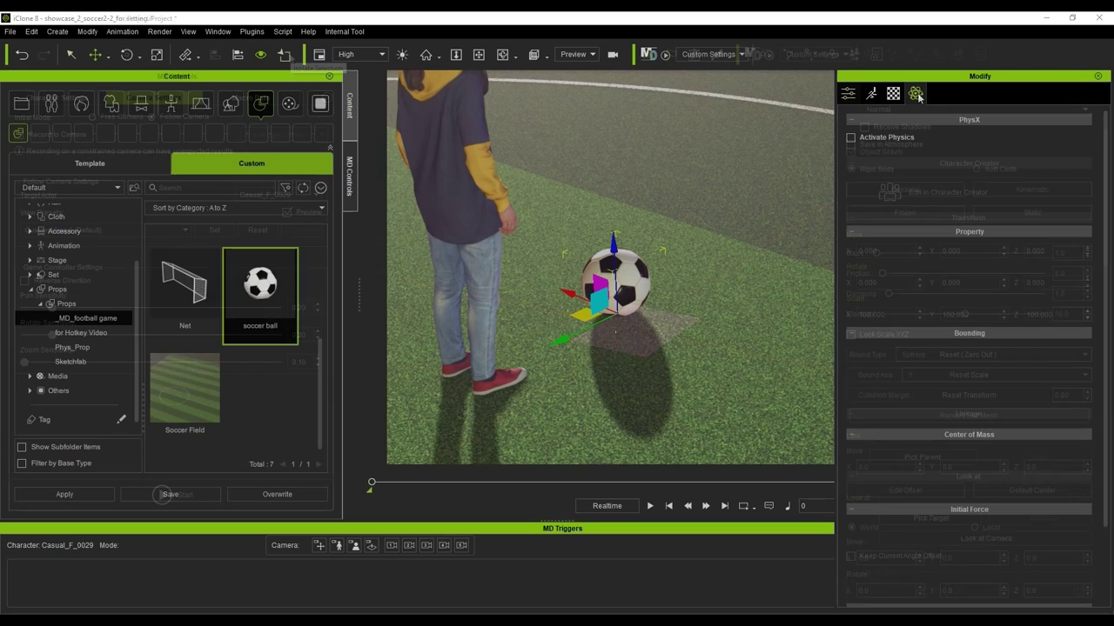
Activate physics on the soccer ball and set its bound type to Sphere
click(850, 138)
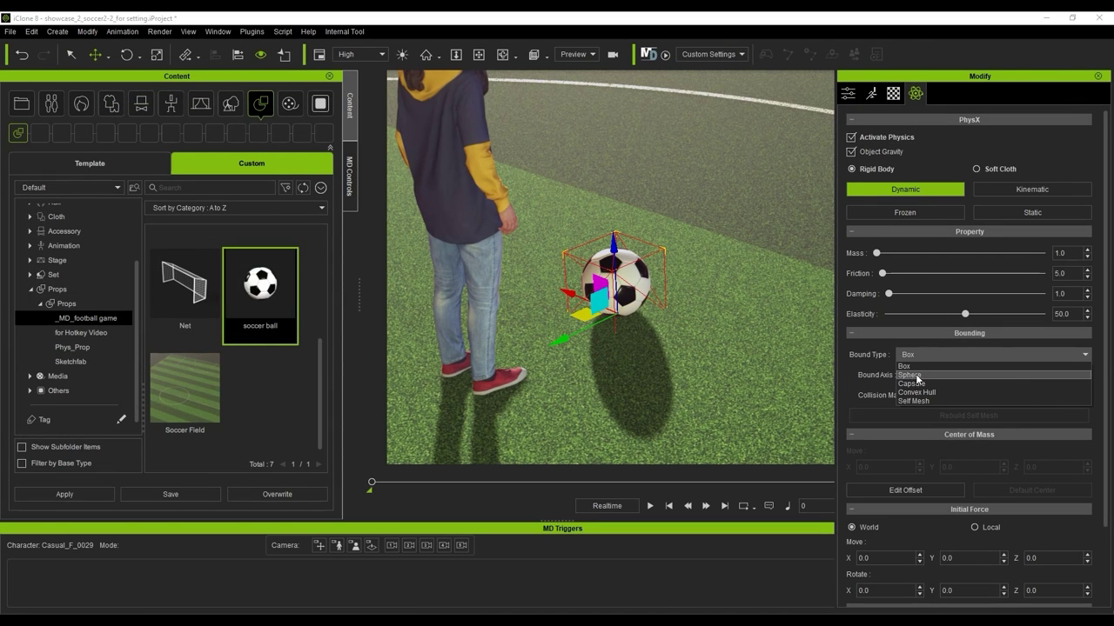
click(916, 376)
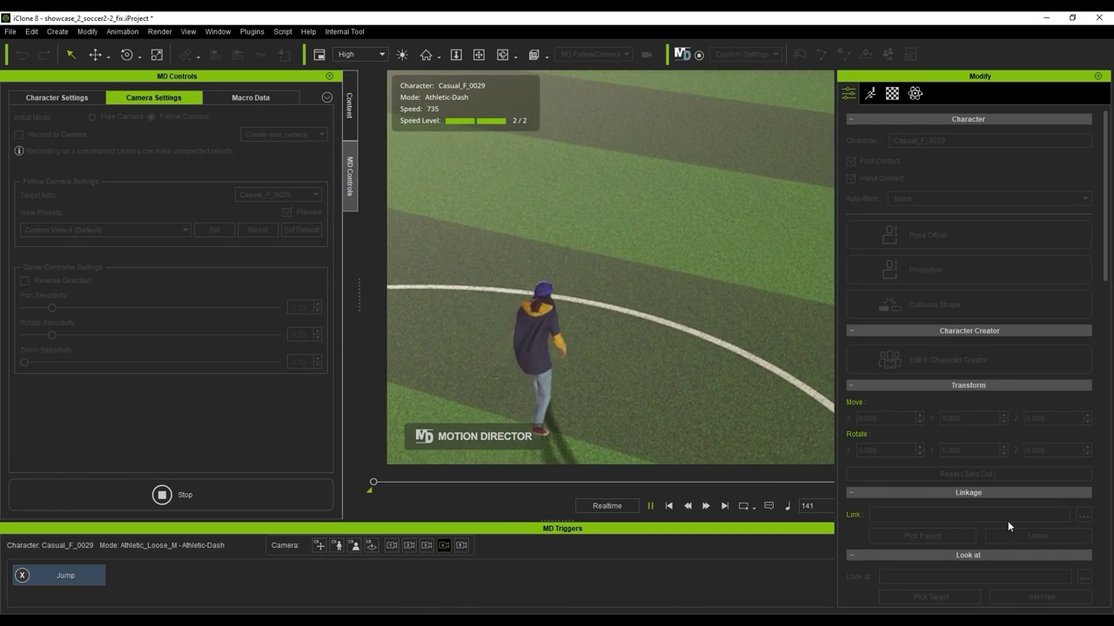
Test the soccer ball's physics by driving the character around it in Motion Director at different speed levels
key(shift)
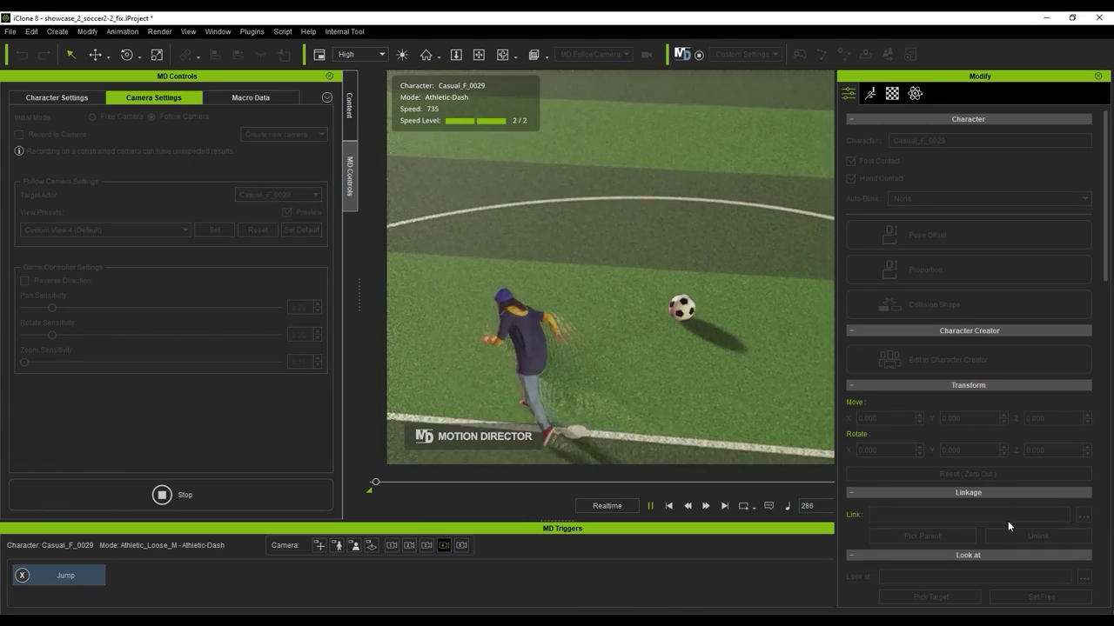
key(shift)
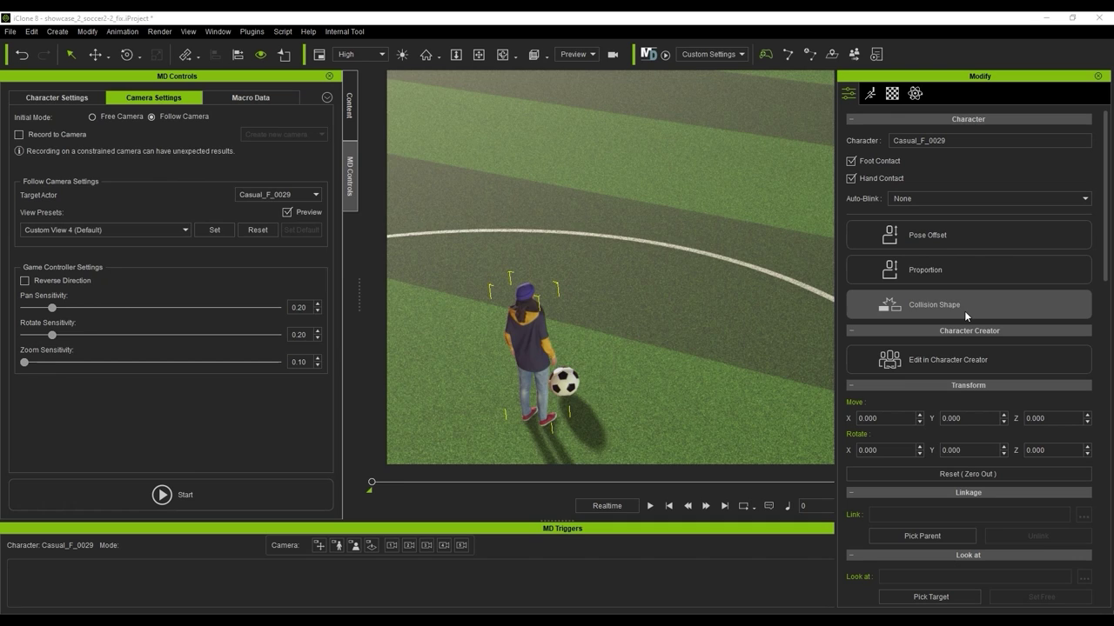
Open the collision shape editor for the character and turn on her collision
click(964, 310)
click(79, 162)
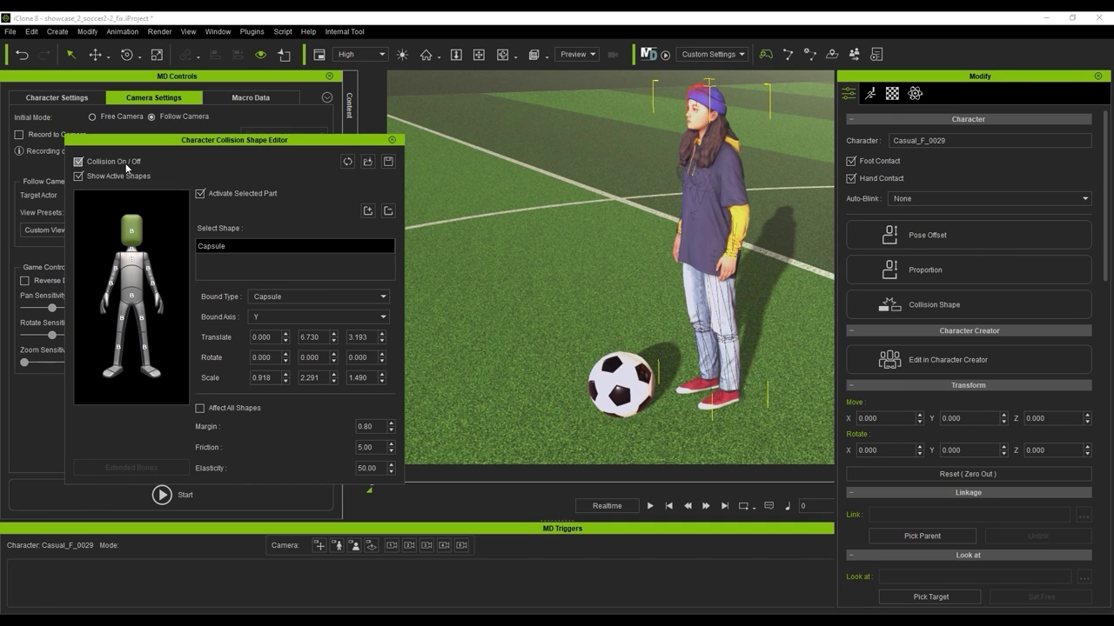
Activate collision capsules for both of the character's feet and fit each one around its shoe
click(122, 374)
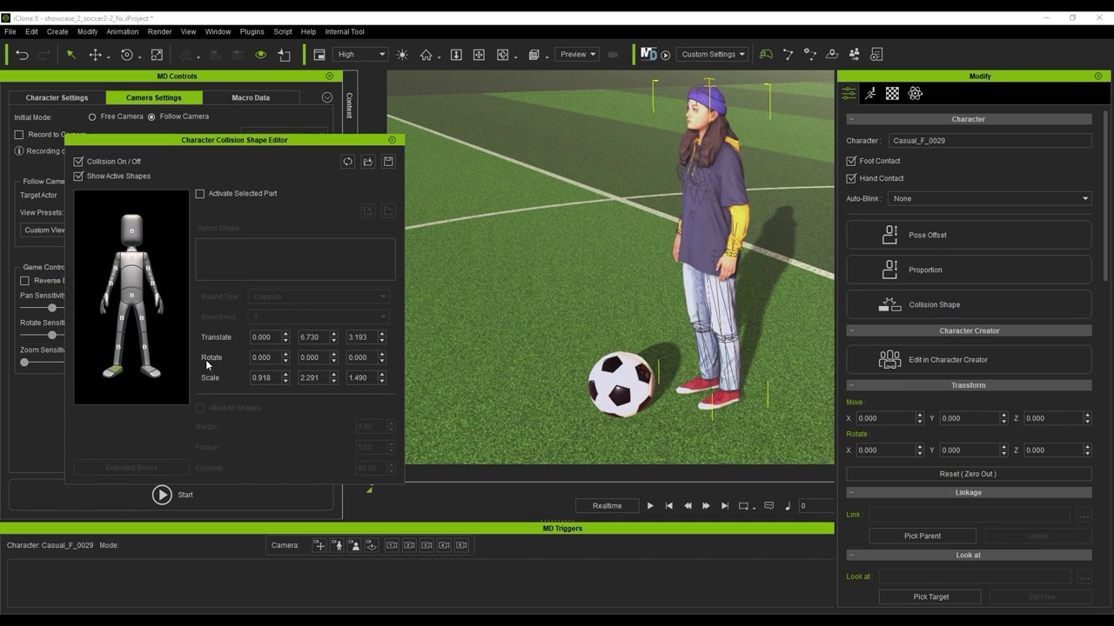
click(200, 194)
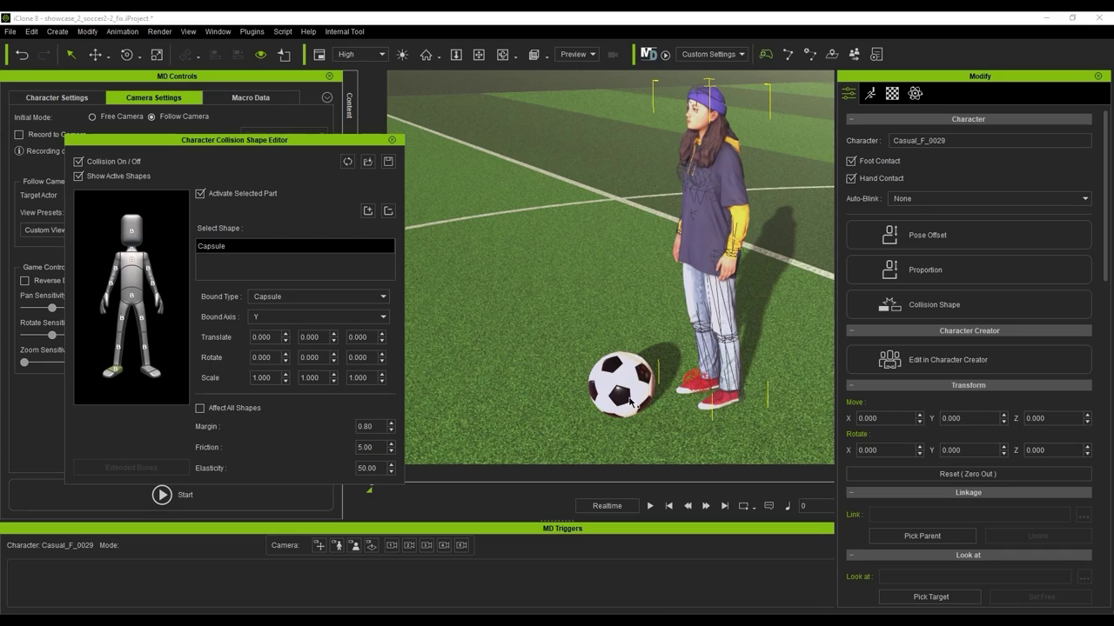
scroll(710, 389, up, 8)
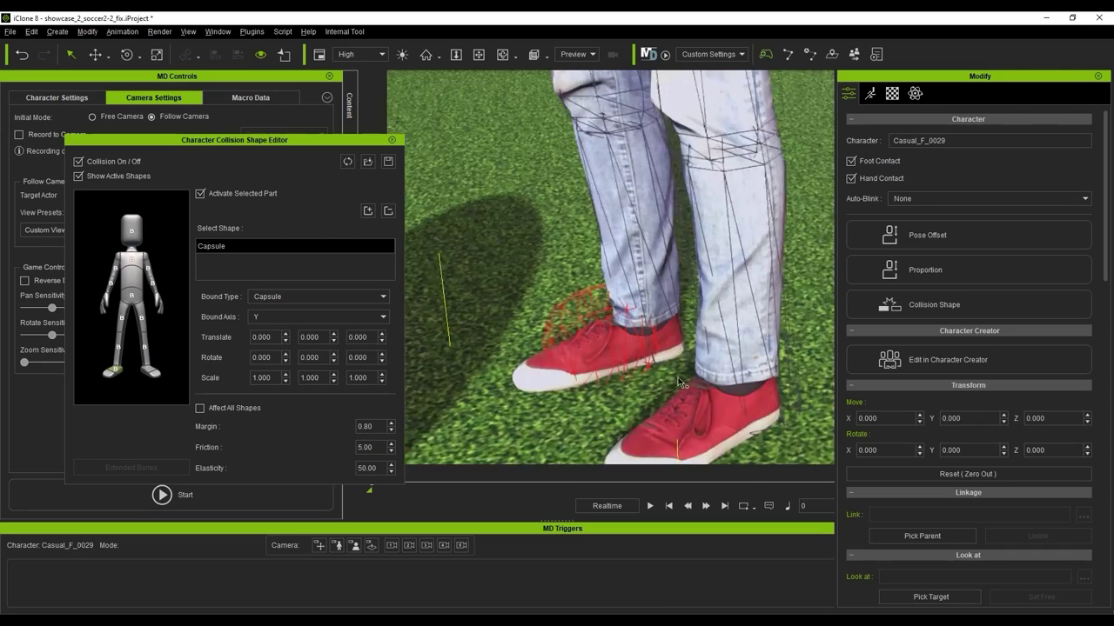
middle_drag(659, 375, 721, 379)
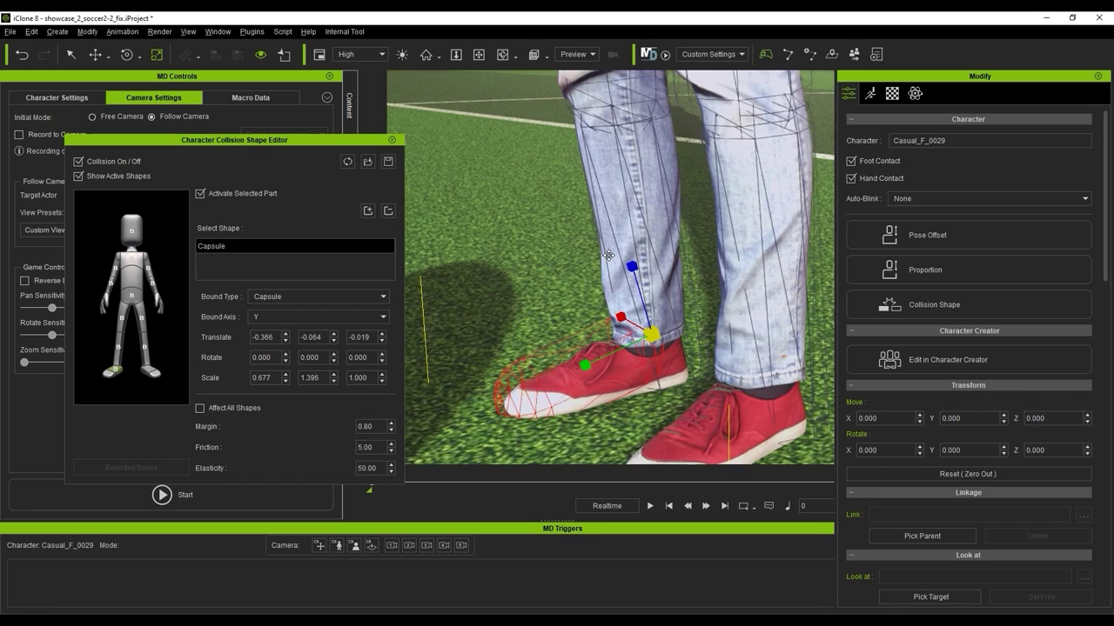
click(149, 374)
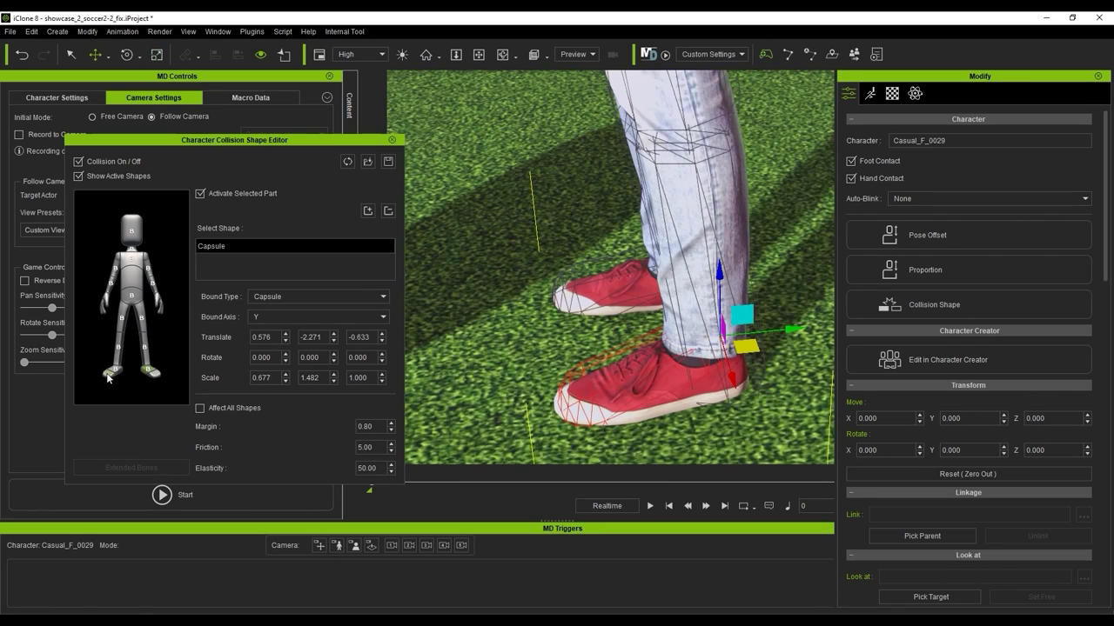
Activate a collision capsule for the character's right toes and scale it around the shoe tip, about 0.423 on X
click(110, 372)
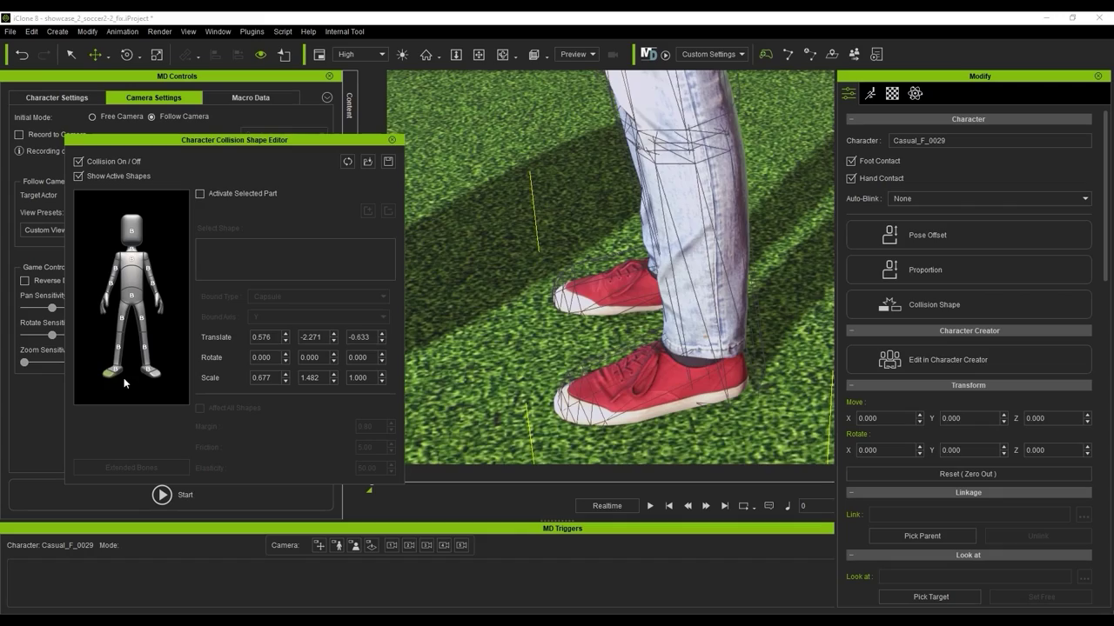
middle_drag(600, 359, 621, 338)
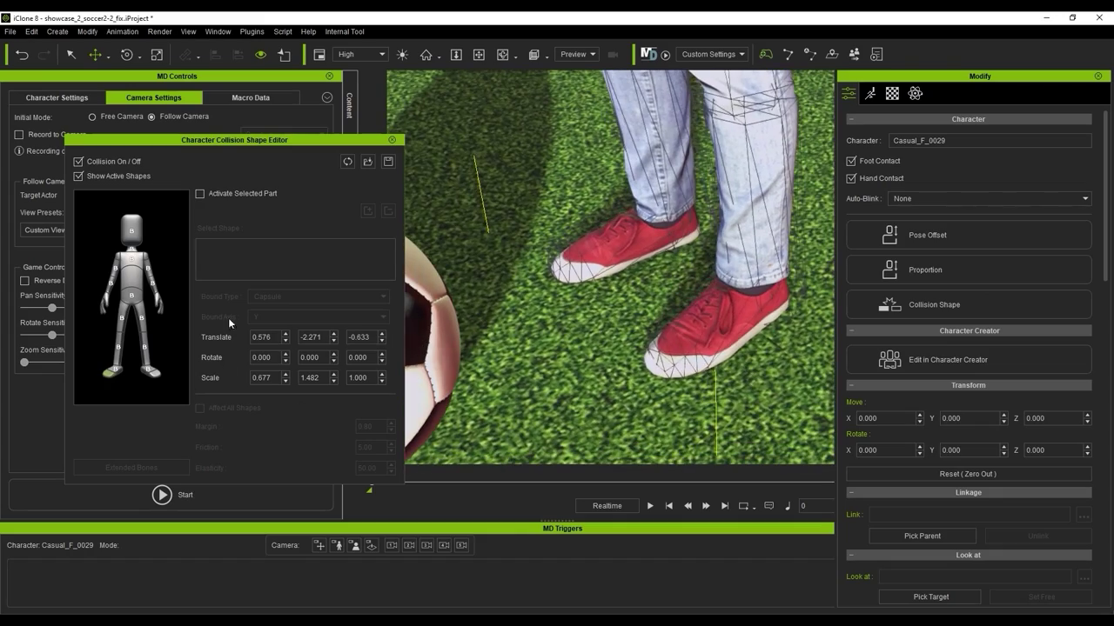
click(200, 194)
click(336, 244)
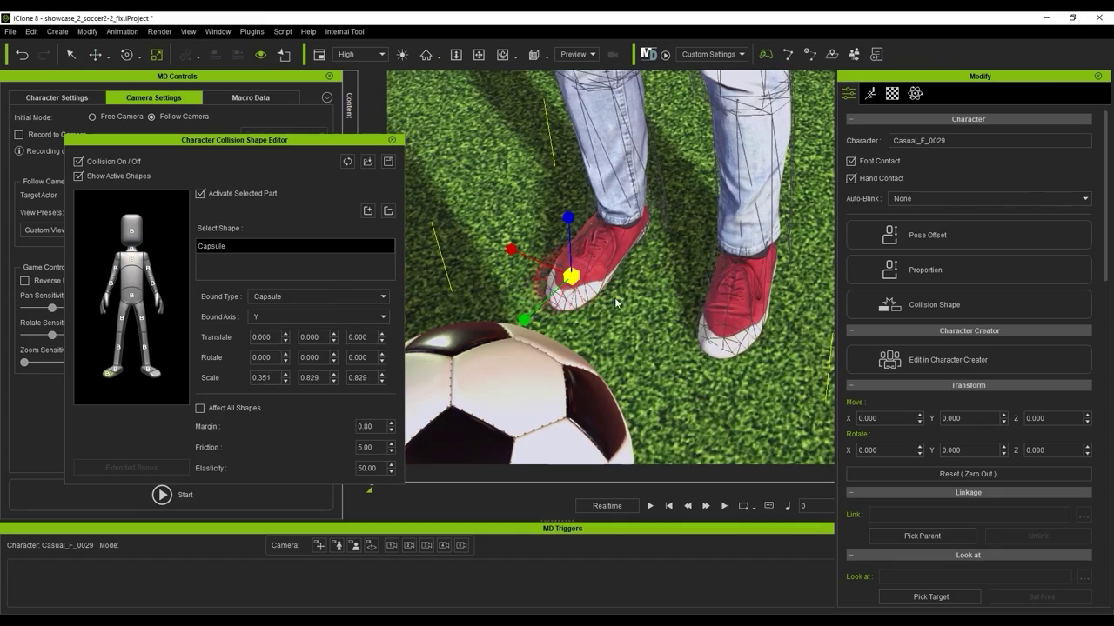
drag(571, 276, 562, 298)
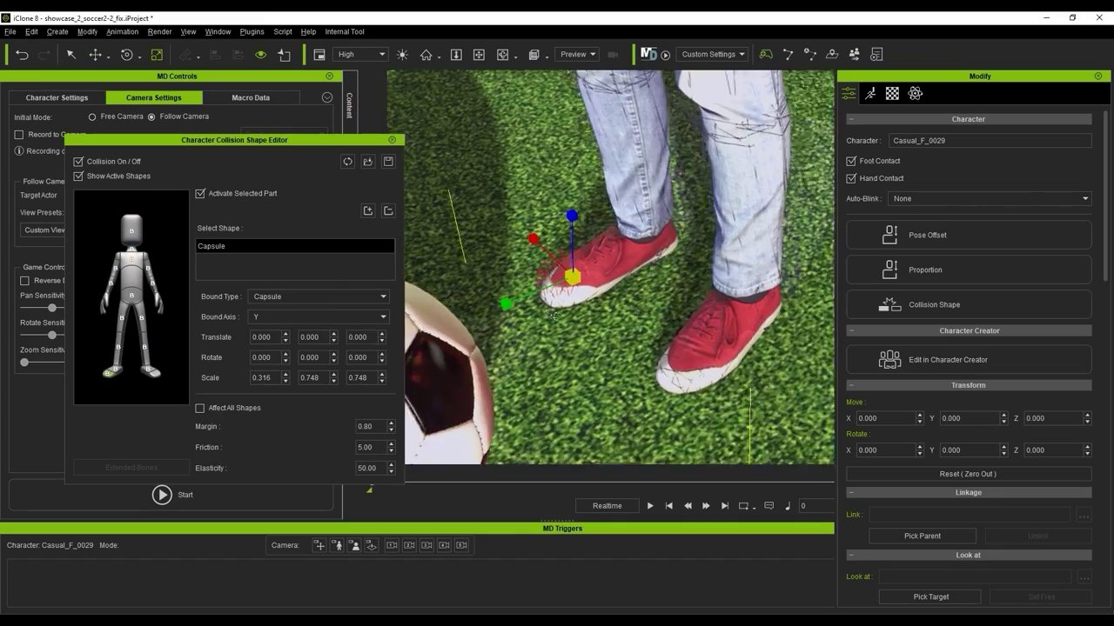
right_drag(554, 316, 548, 318)
middle_drag(640, 238, 677, 296)
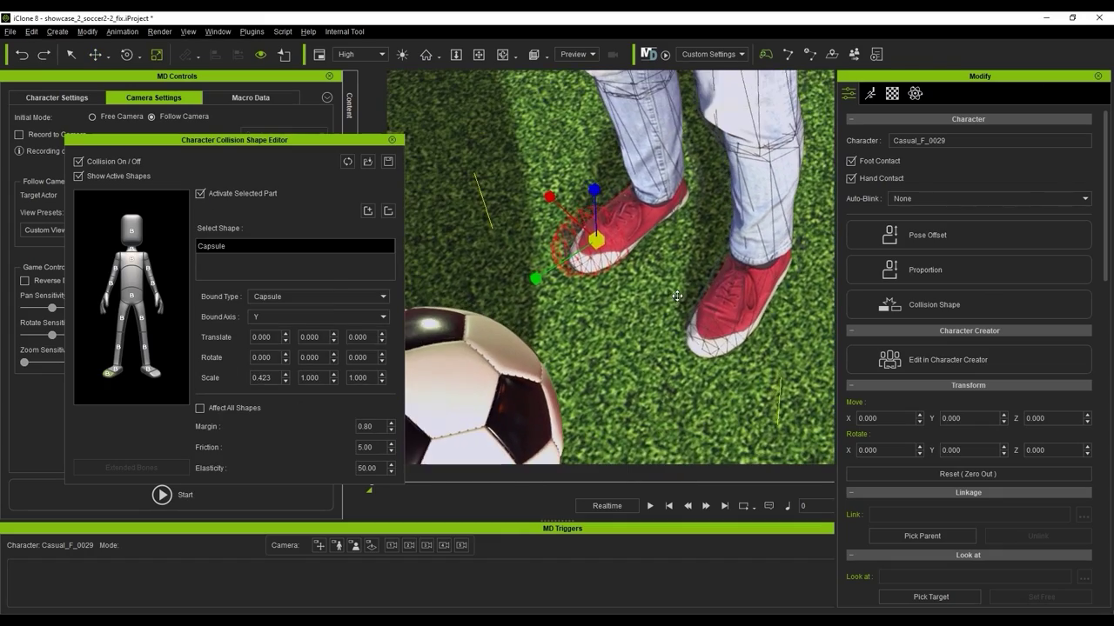
click(228, 246)
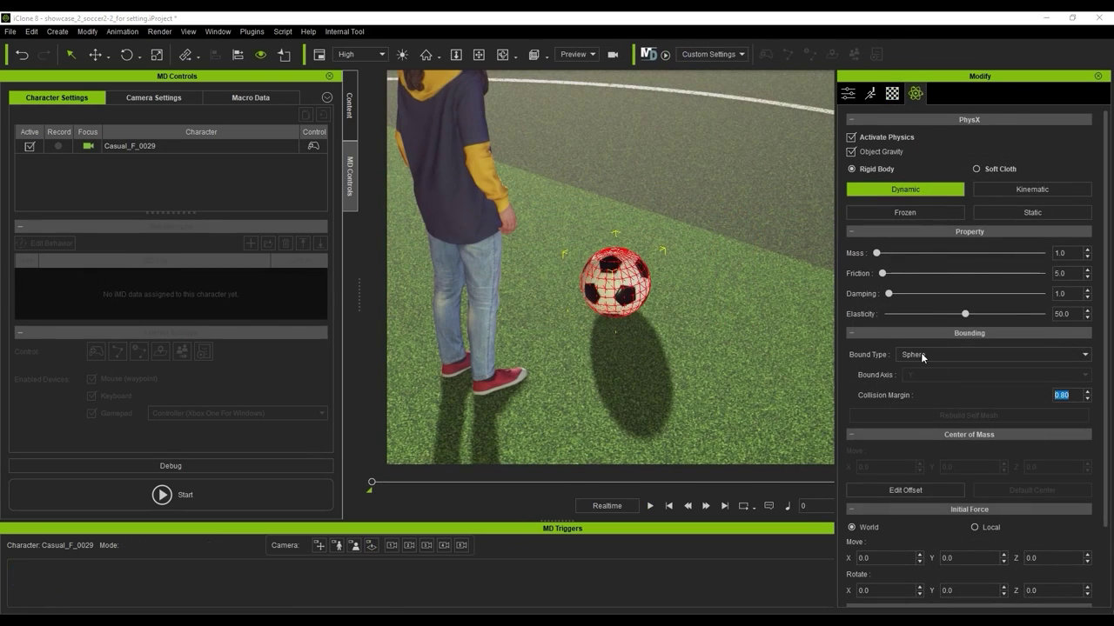
Set the soccer ball's mass to 5, friction 0, damping 10, elasticity 50 and collision margin 1.00, and test its physics with the character dashing
click(1063, 254)
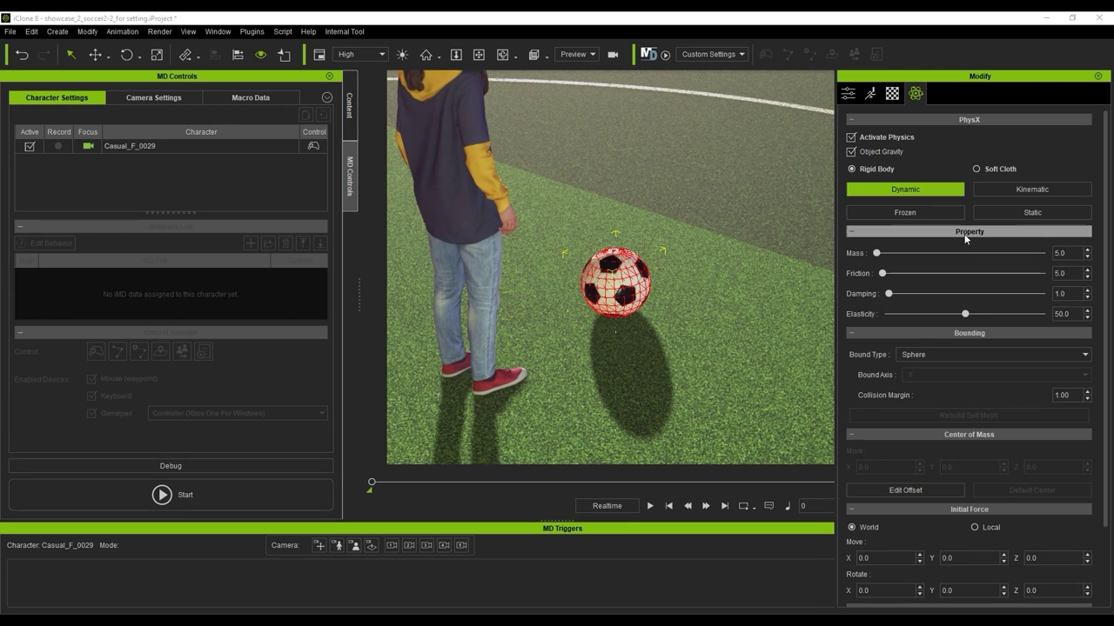
text(0)
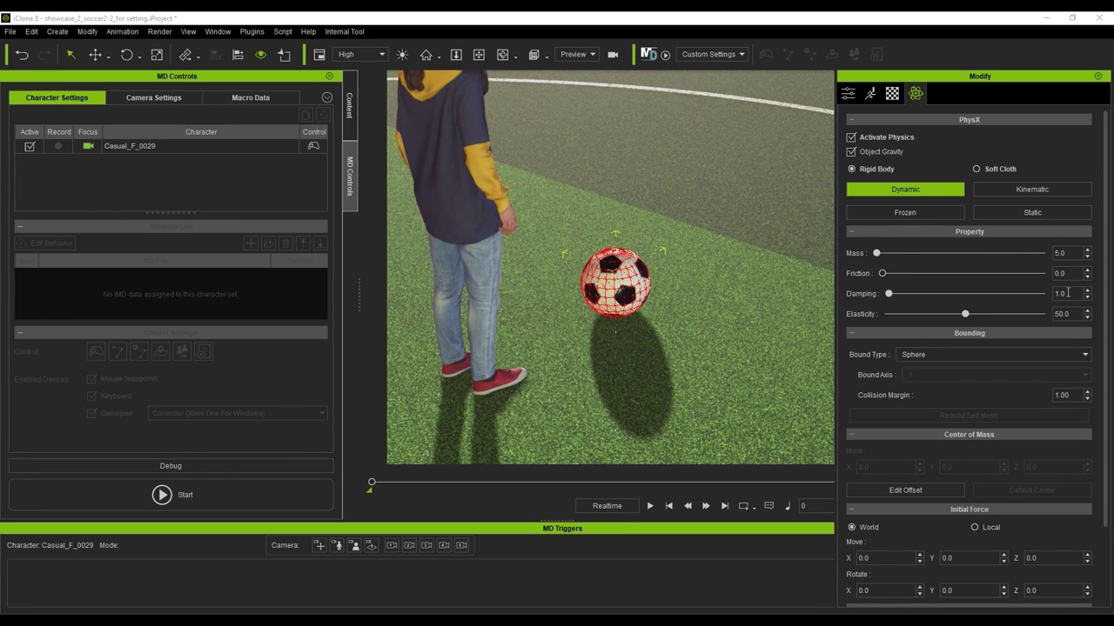
key(Tab)
text(10)
text(50)
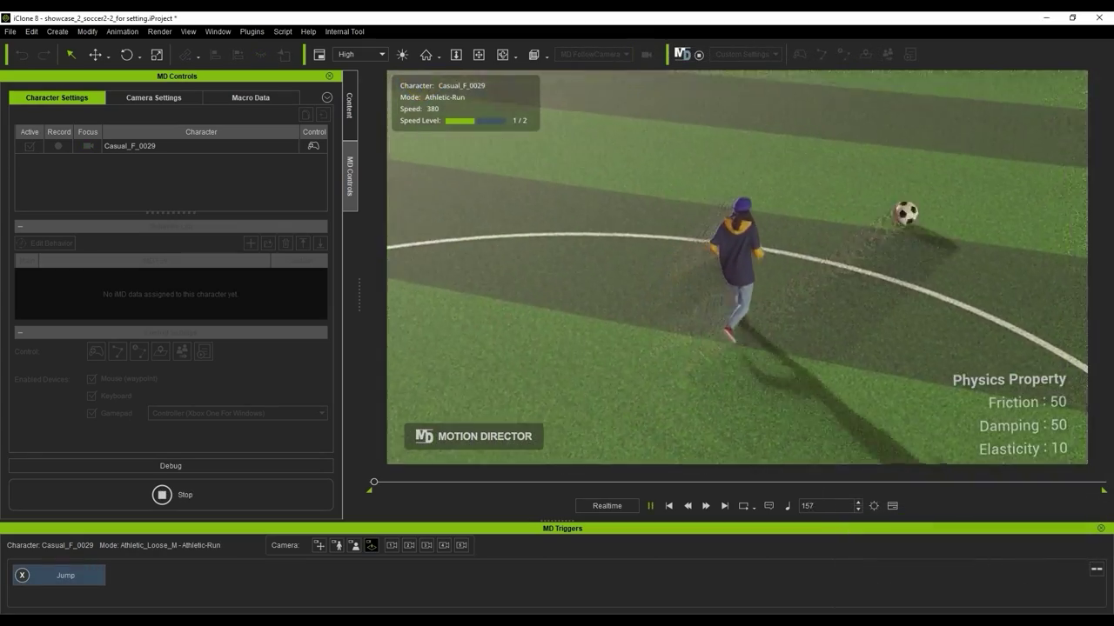
key(shift)
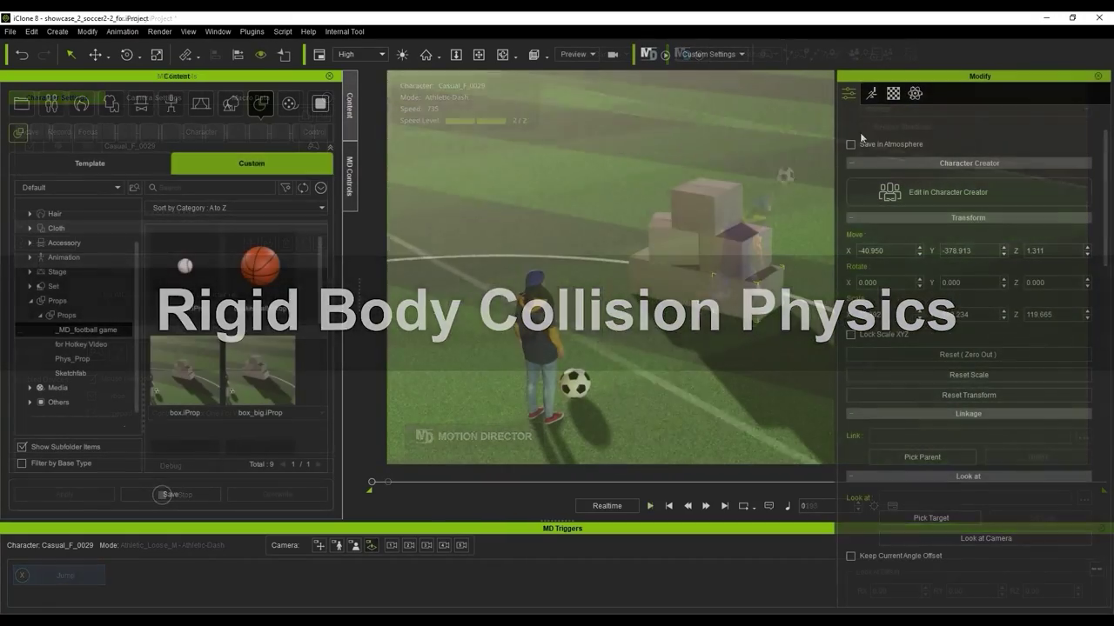
Activate dynamic rigid body physics on all the stacked boxes and choose their bound type
click(916, 95)
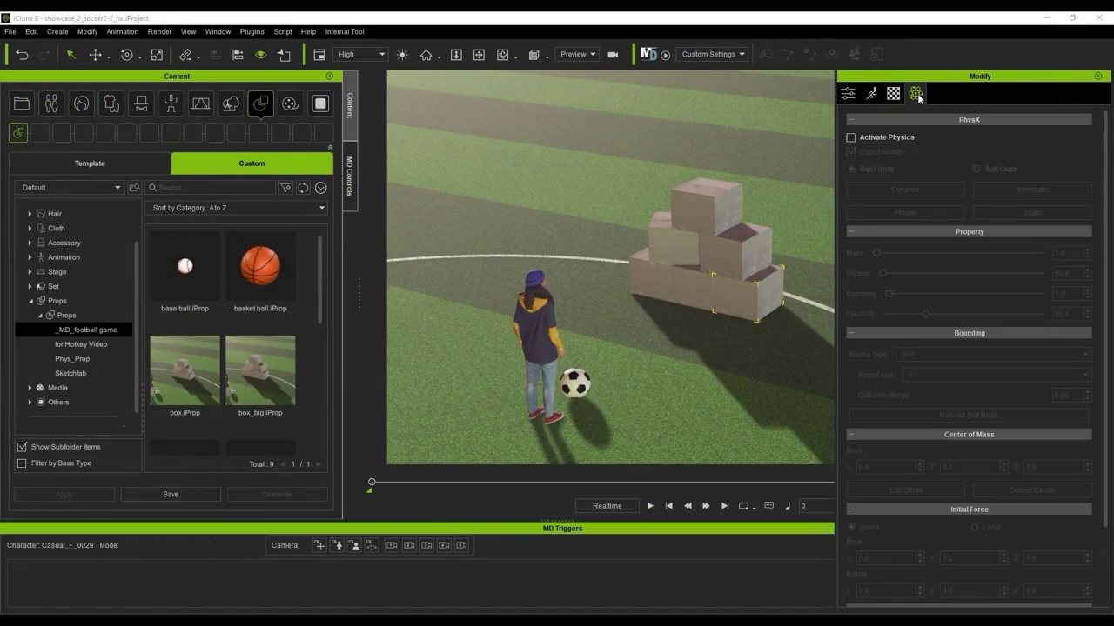
click(853, 136)
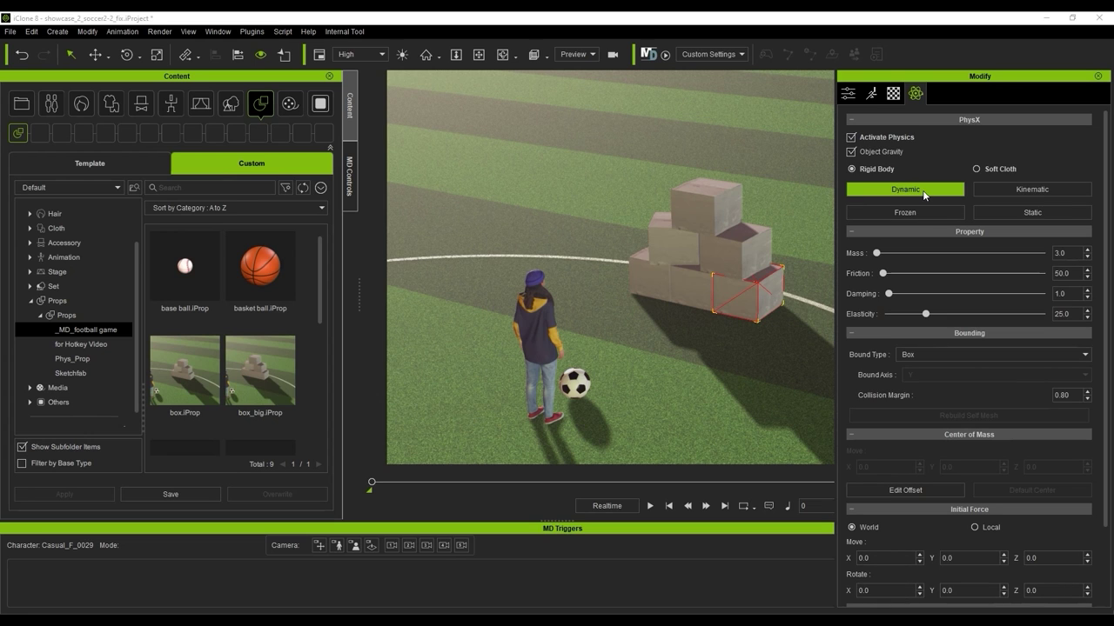
click(690, 290)
ctrl+click(649, 280)
ctrl+click(673, 248)
ctrl+click(721, 259)
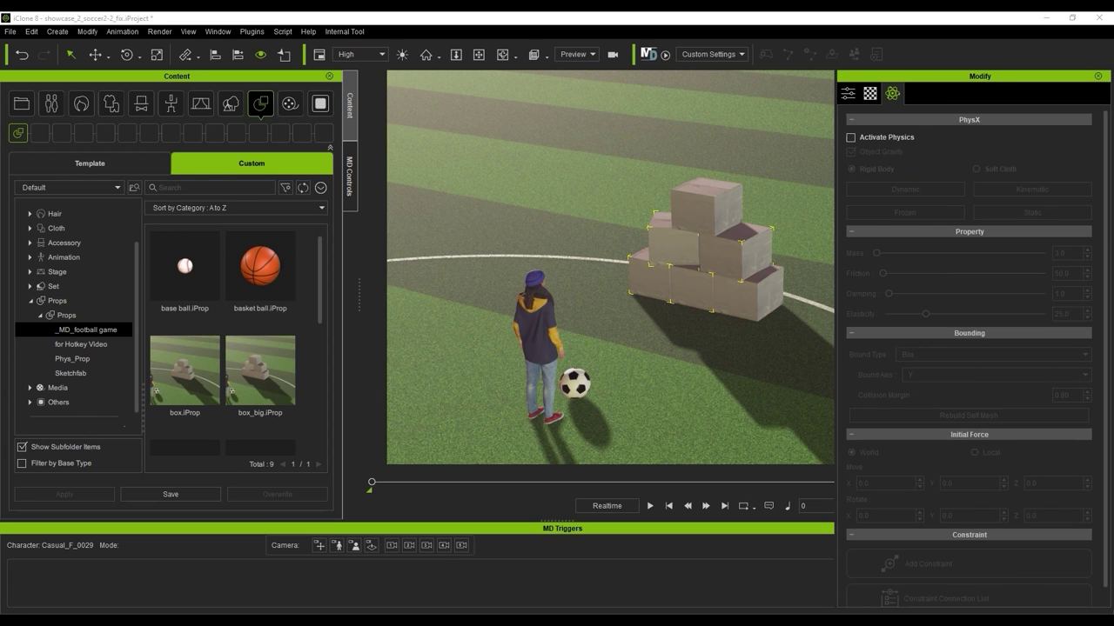
click(851, 138)
click(961, 354)
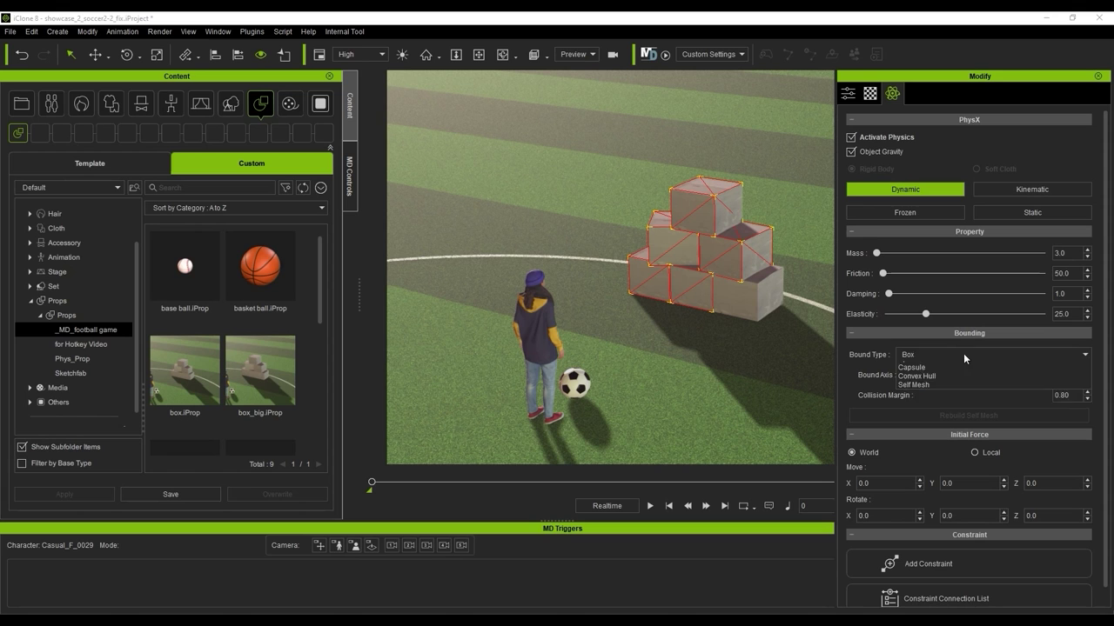
click(906, 367)
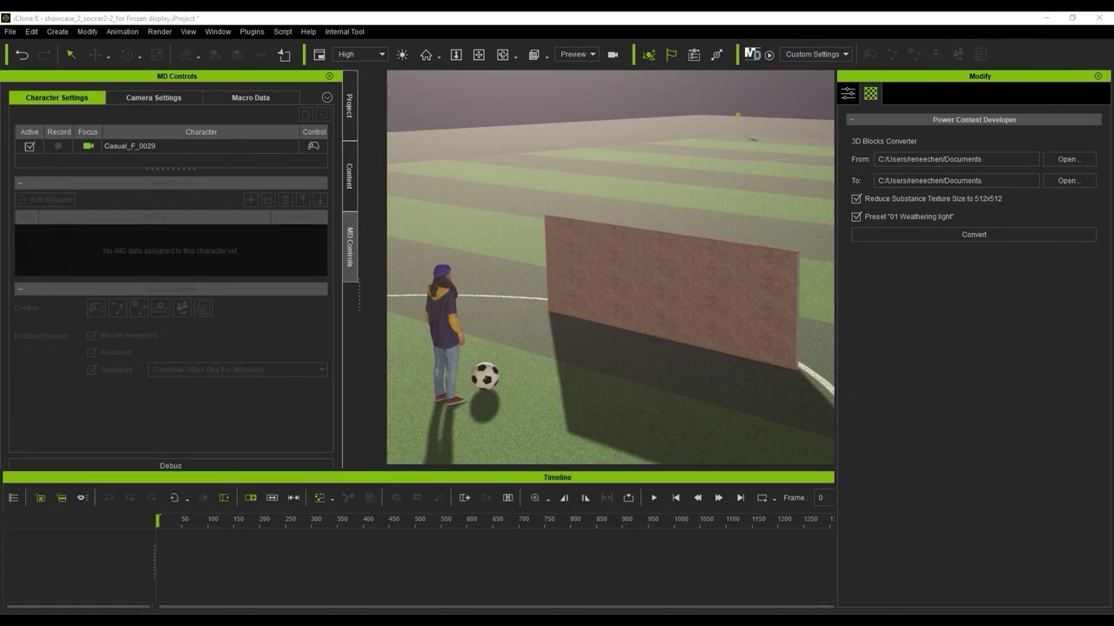
Select the concrete wall's fragments and activate physics on them
click(672, 291)
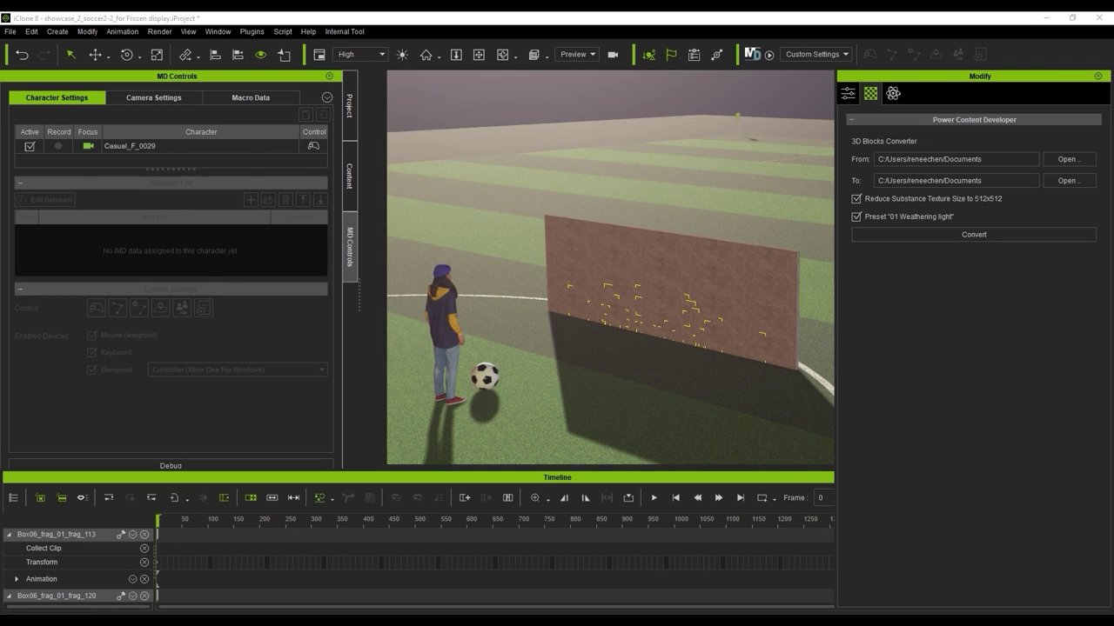
click(890, 95)
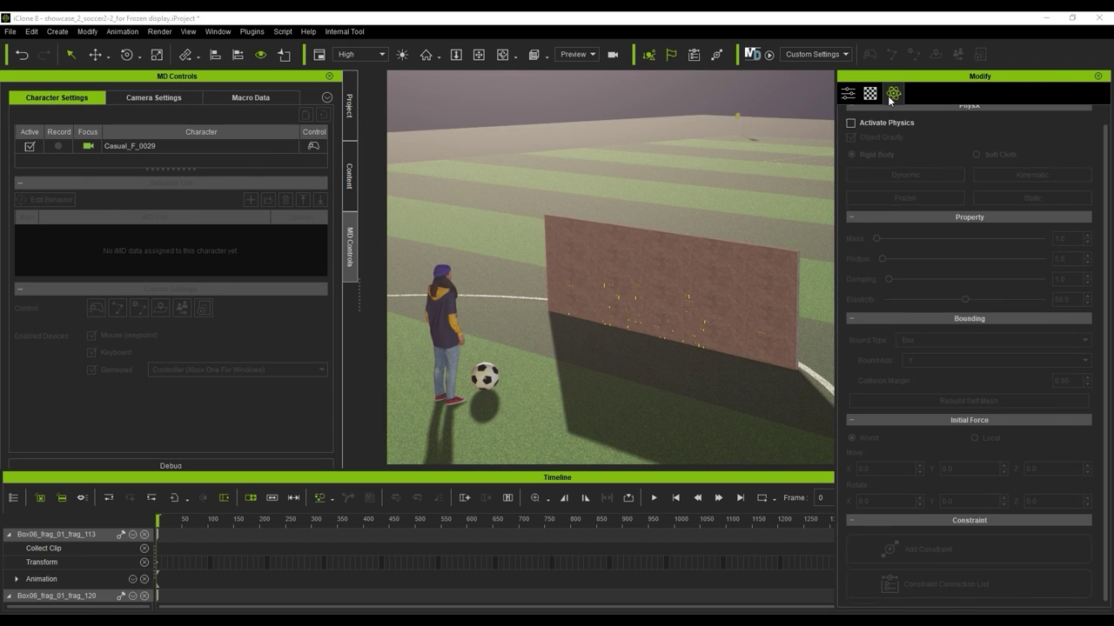
click(851, 123)
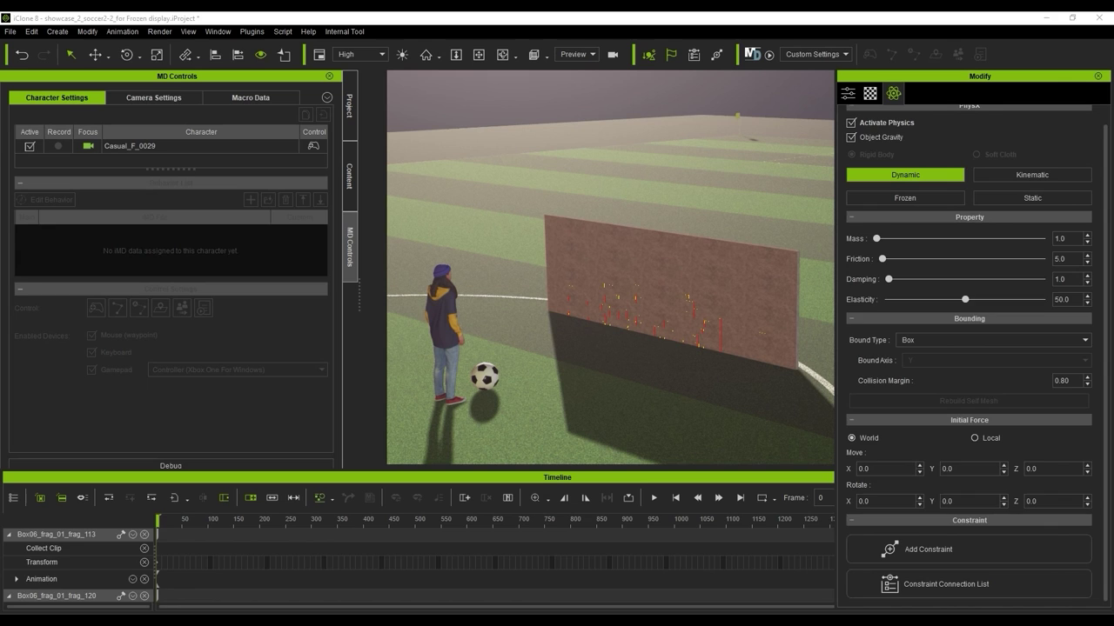
click(870, 93)
click(892, 95)
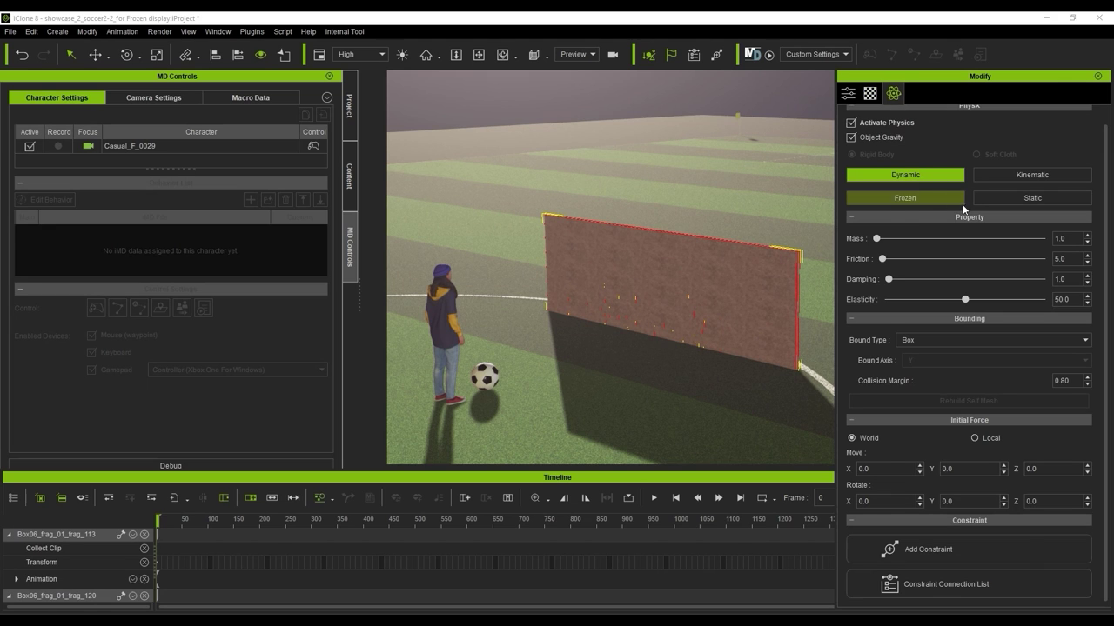
Set the wall fragments to Frozen with friction 20, damping 200 and elasticity 0, and set the wall's large base piece to Static
click(905, 198)
double_click(1058, 258)
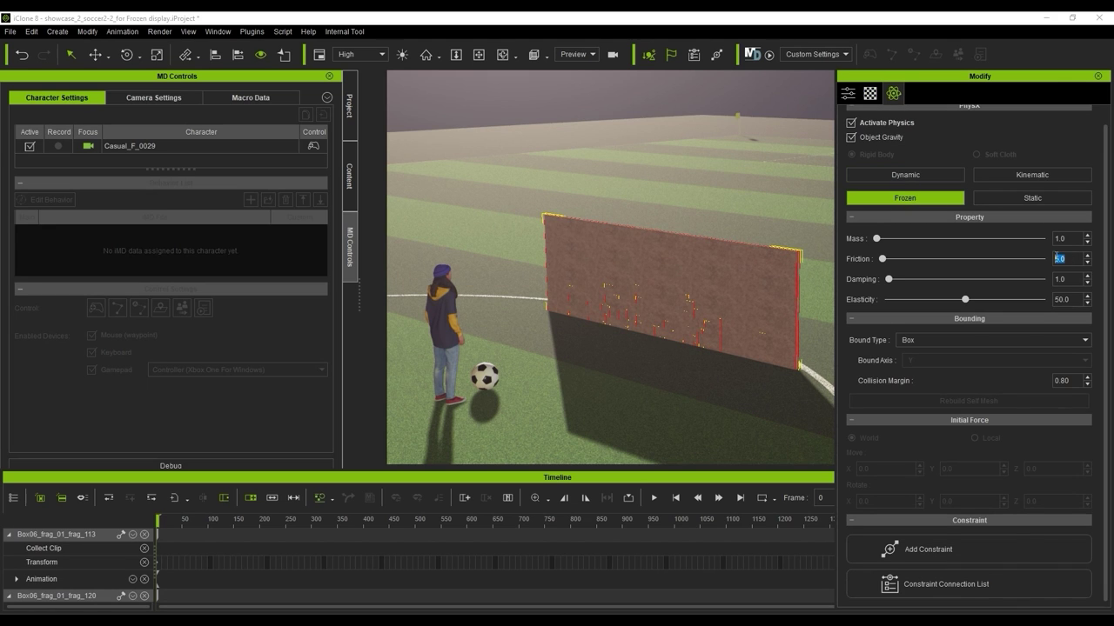
text(200)
key(Tab)
text(0)
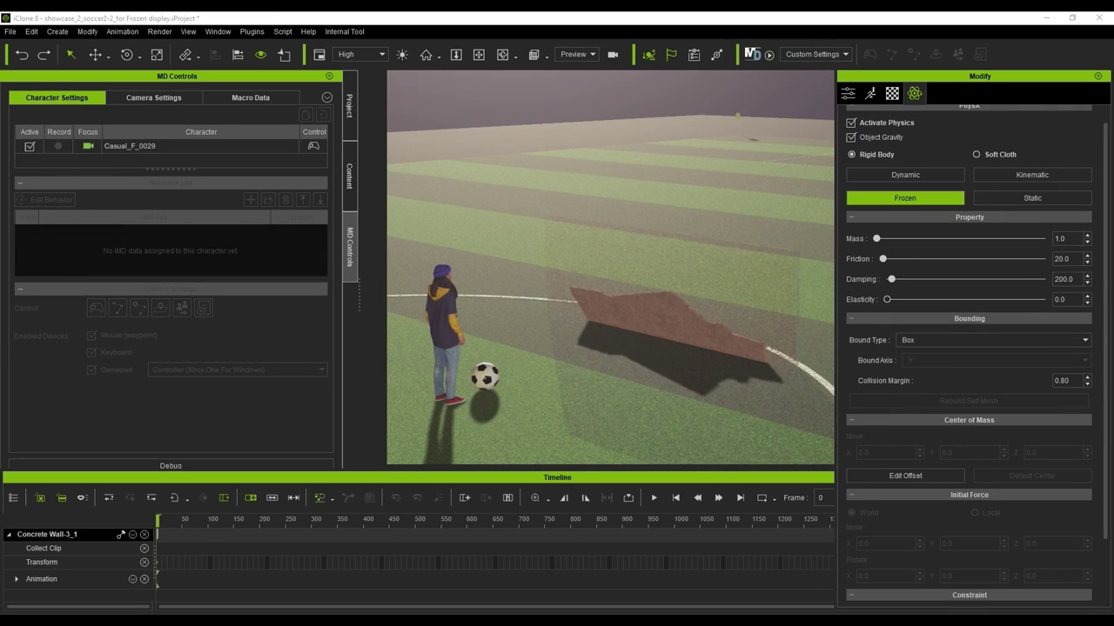
click(1019, 196)
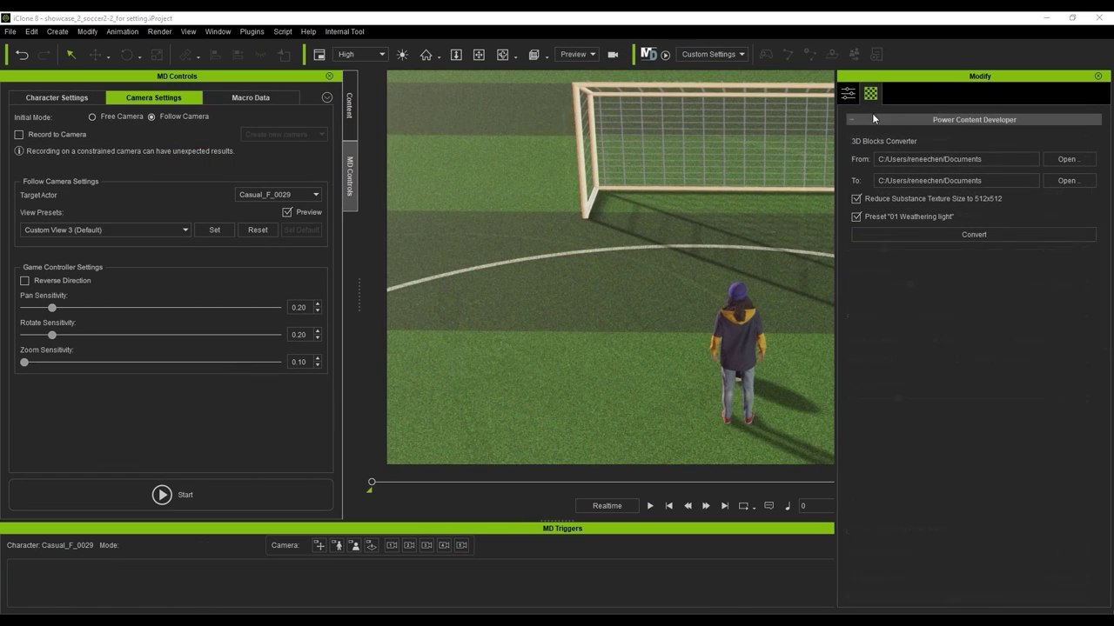
Create a primitive box at the character and move it over to the soccer goal
click(66, 32)
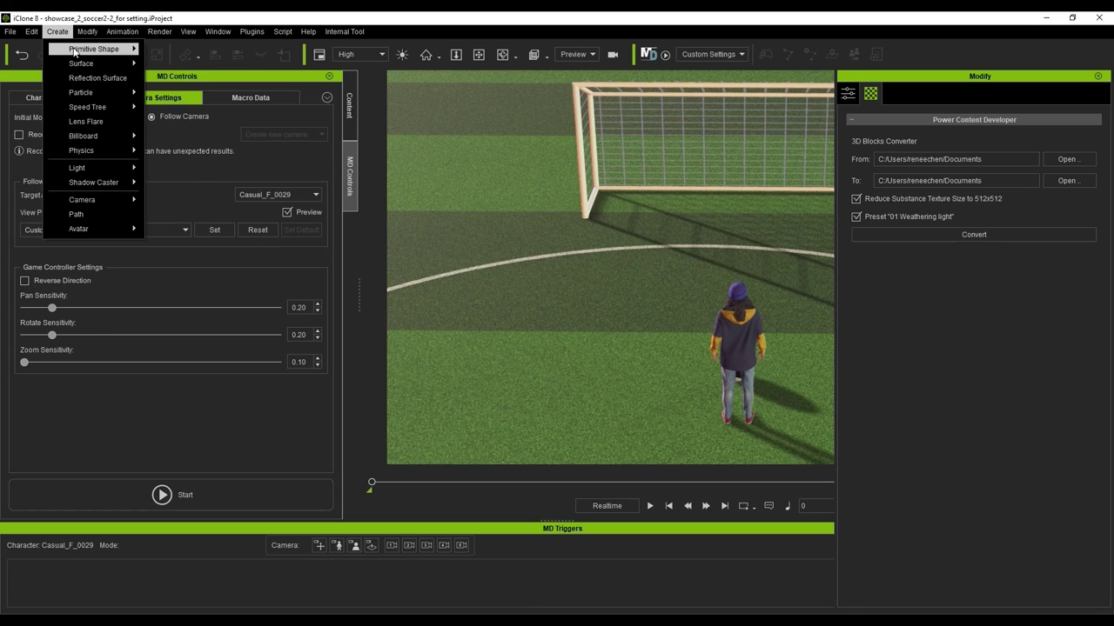
mouse_move(94, 47)
click(182, 48)
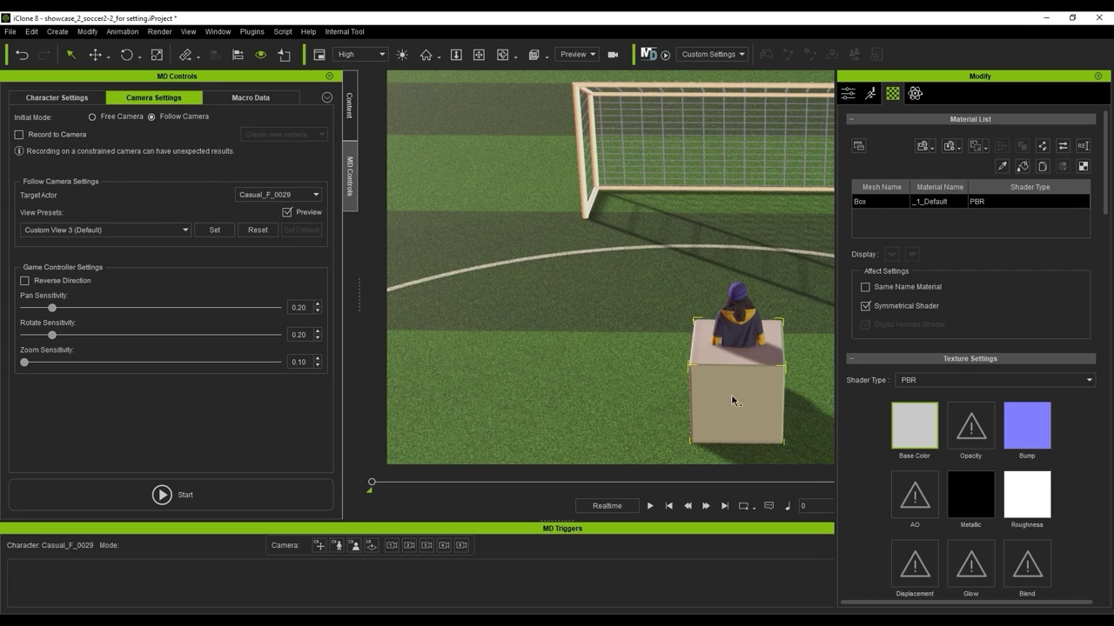
right_drag(733, 398, 783, 361)
key(w)
drag(768, 395, 477, 296)
middle_drag(449, 353, 613, 394)
drag(648, 324, 587, 301)
Fit the box as a thin panel along the back of the goal, at about Y -711.6 and tilted about 2.7 degrees on X
right_drag(522, 305, 644, 353)
key(r)
key(w)
drag(587, 287, 636, 287)
scroll(621, 290, up, 3)
right_drag(621, 291, 644, 252)
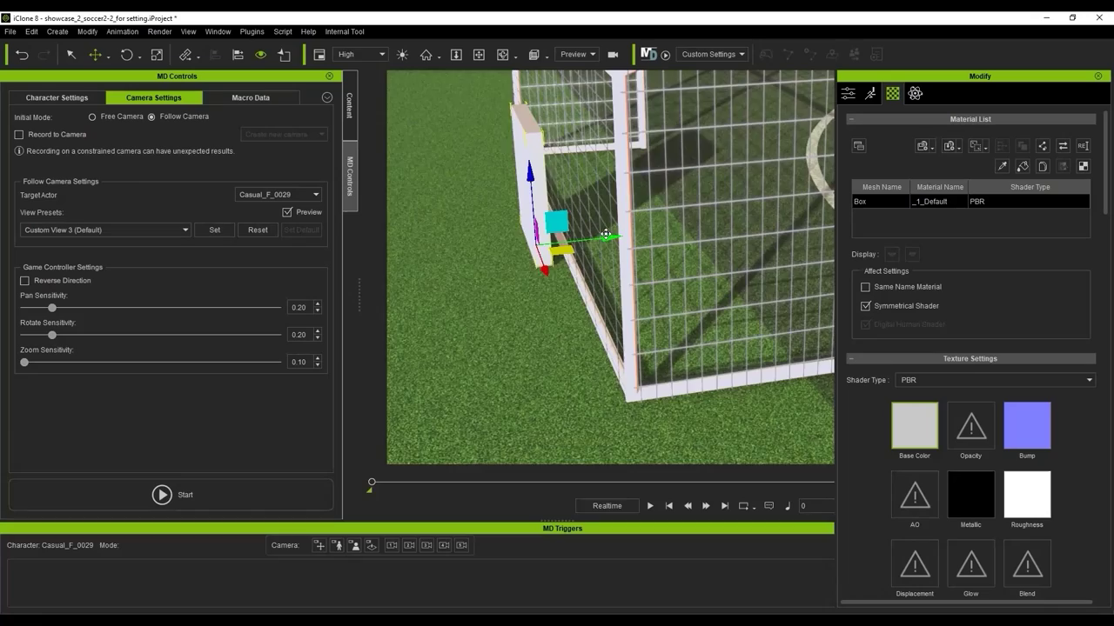
drag(606, 237, 597, 235)
right_drag(600, 261, 714, 292)
key(r)
right_drag(646, 313, 678, 269)
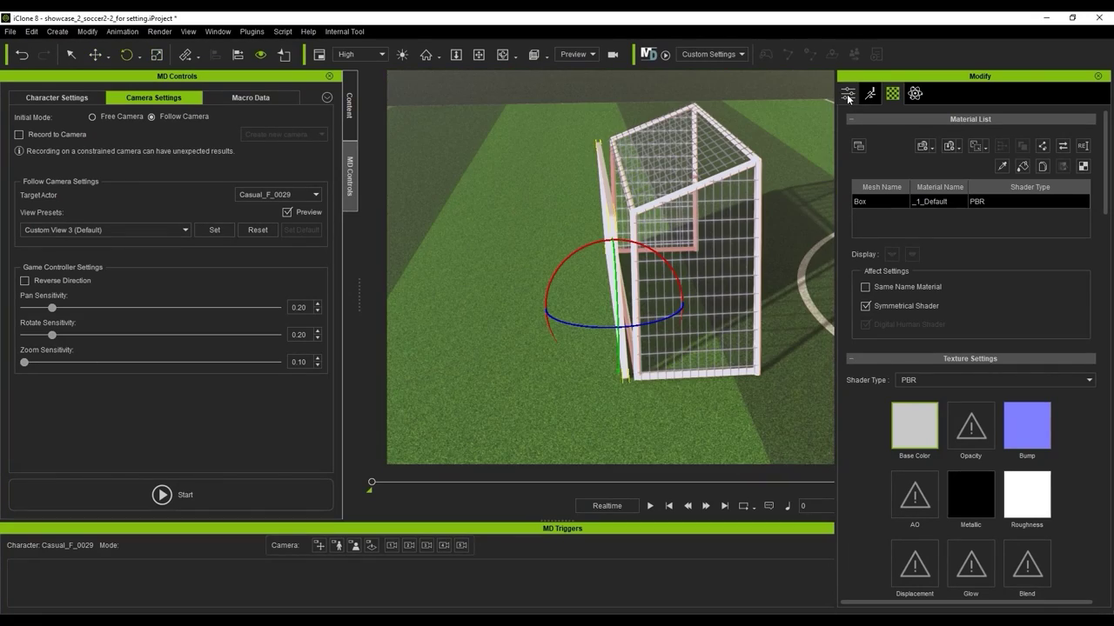
Set the box behind the goal as a Normal dummy and activate its physics as a Static rigid body
click(848, 93)
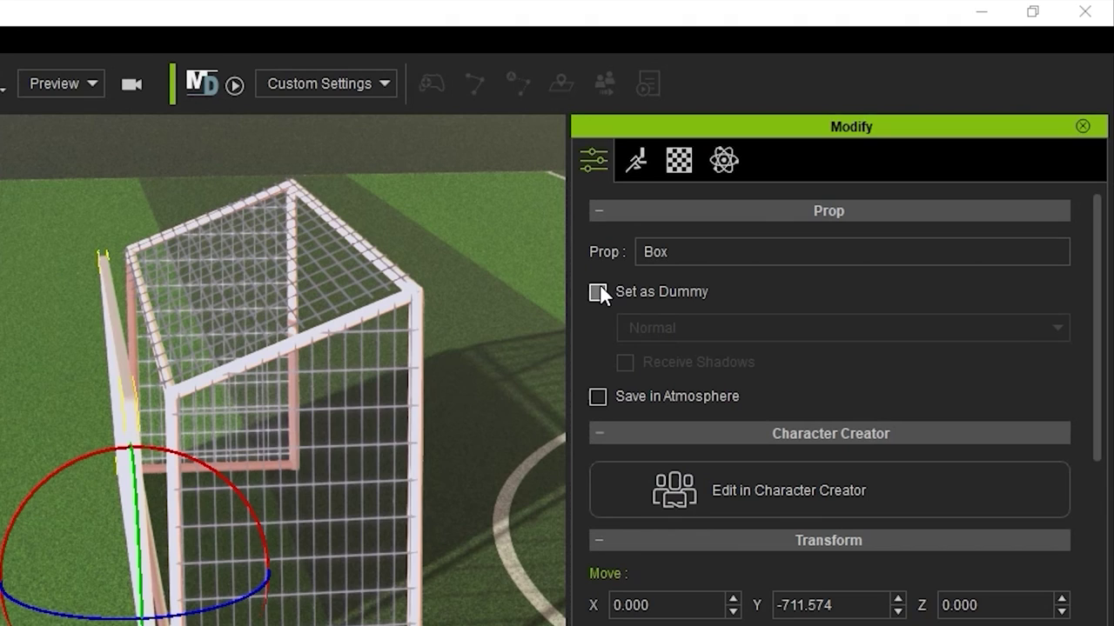
click(597, 293)
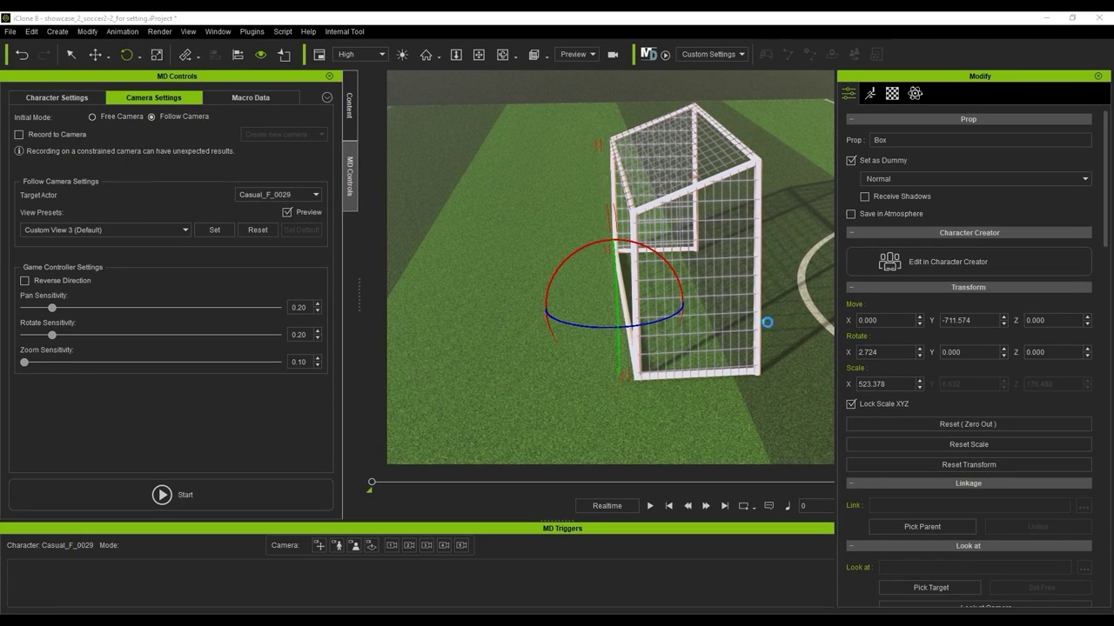
right_drag(766, 322, 667, 335)
right_drag(715, 364, 688, 365)
click(914, 93)
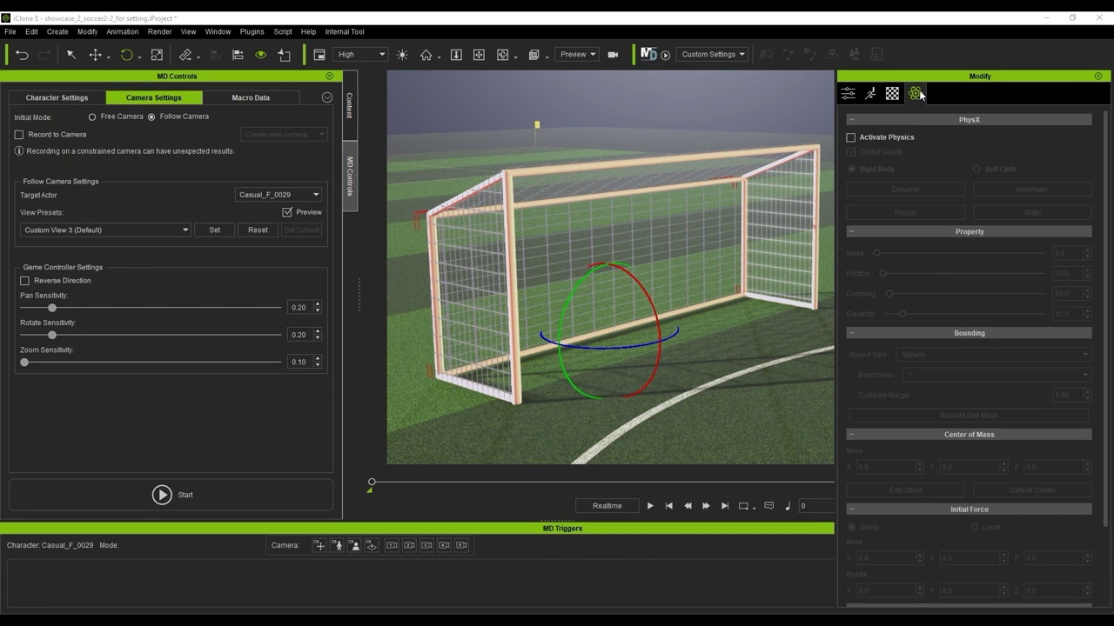
click(851, 137)
click(1031, 212)
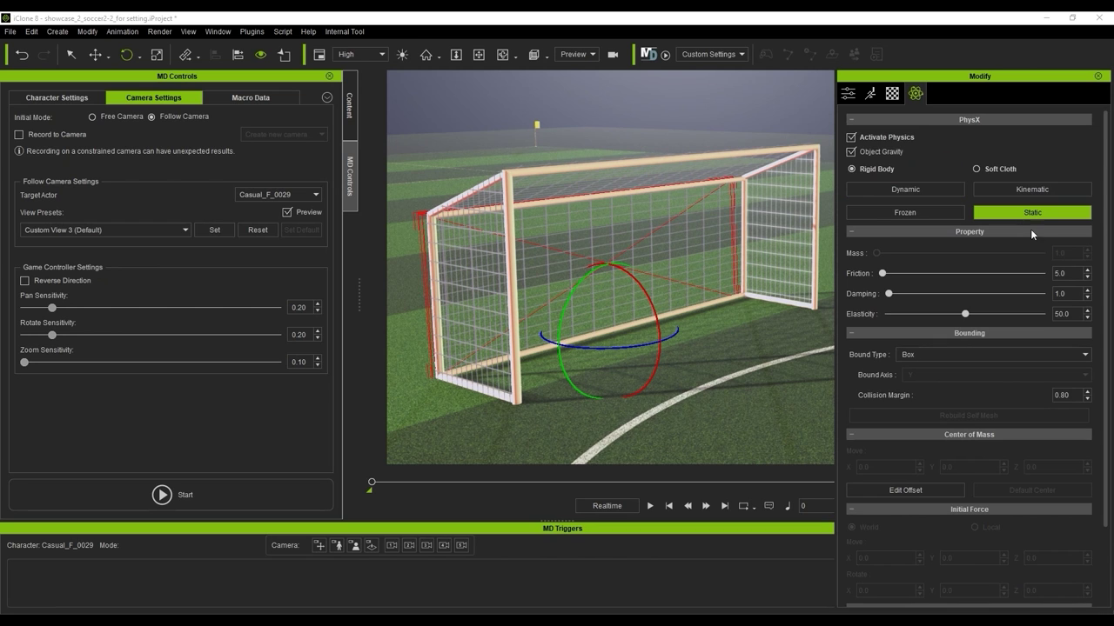
Set the goal panel's friction to 150 and elasticity to 10, and test the scene with the running character in Motion Director
text(150)
key(Return)
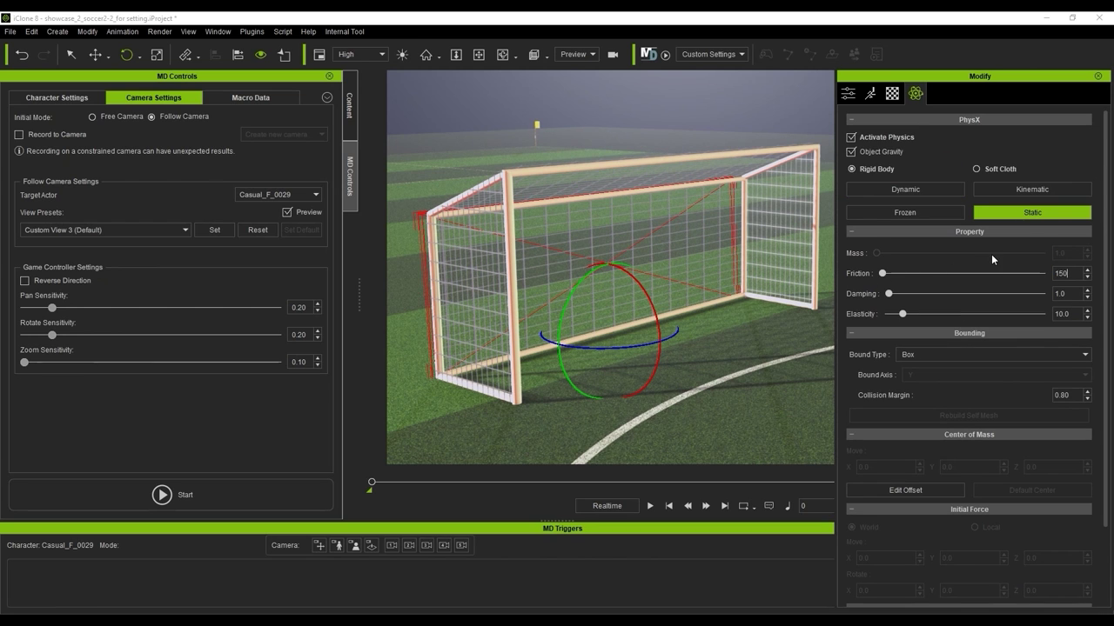
text(5)
key(Return)
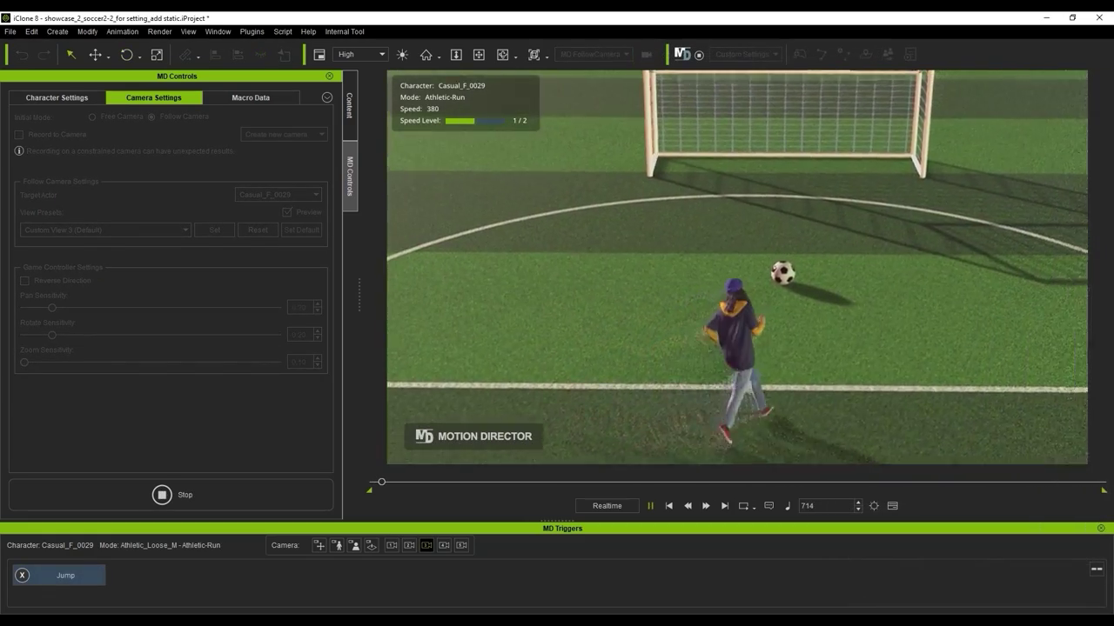
key(a)
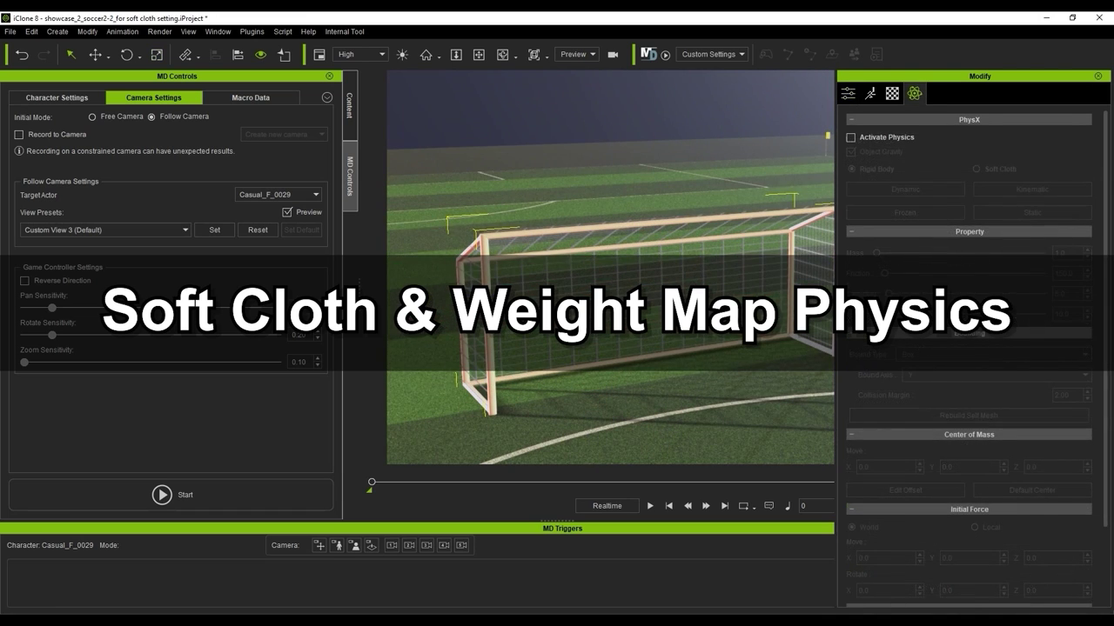
Activate Soft Cloth physics on the goal net's NetBack material
click(892, 93)
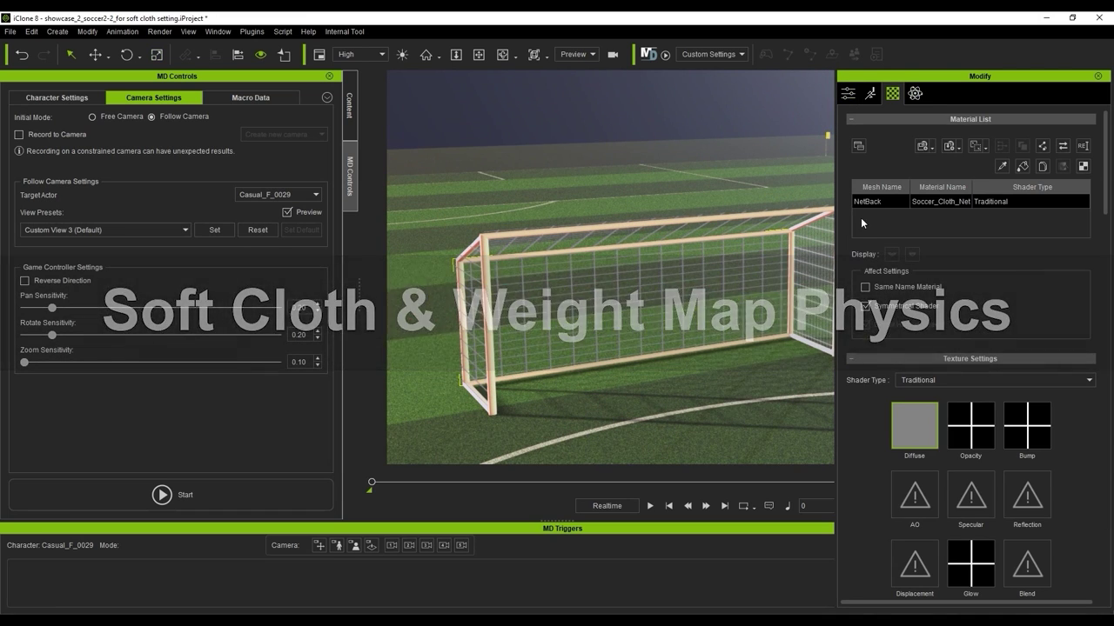
click(914, 94)
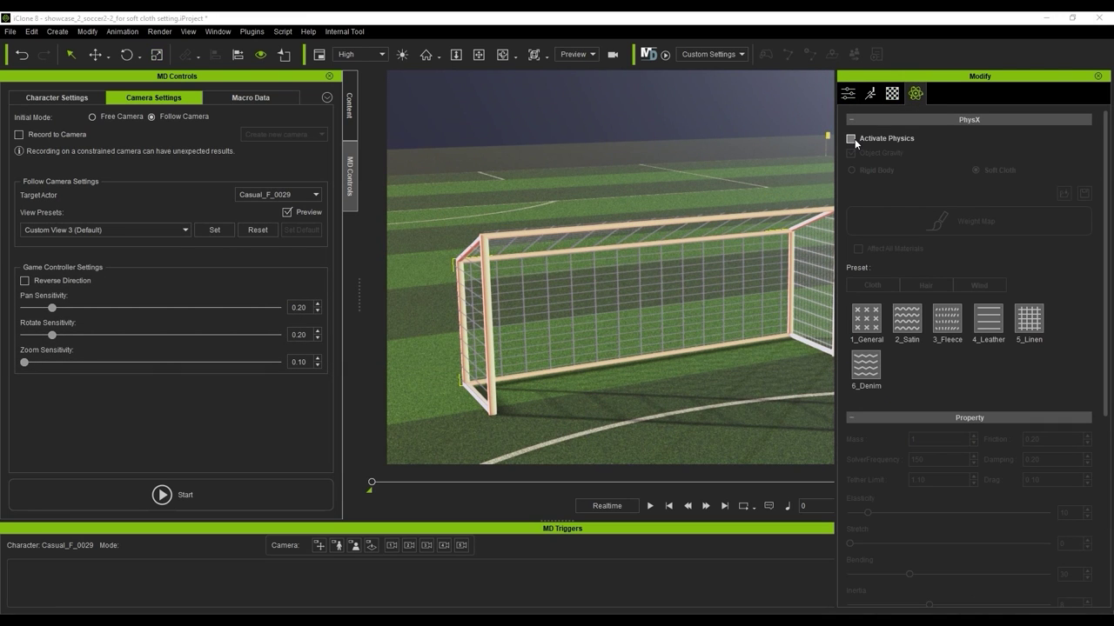
click(851, 139)
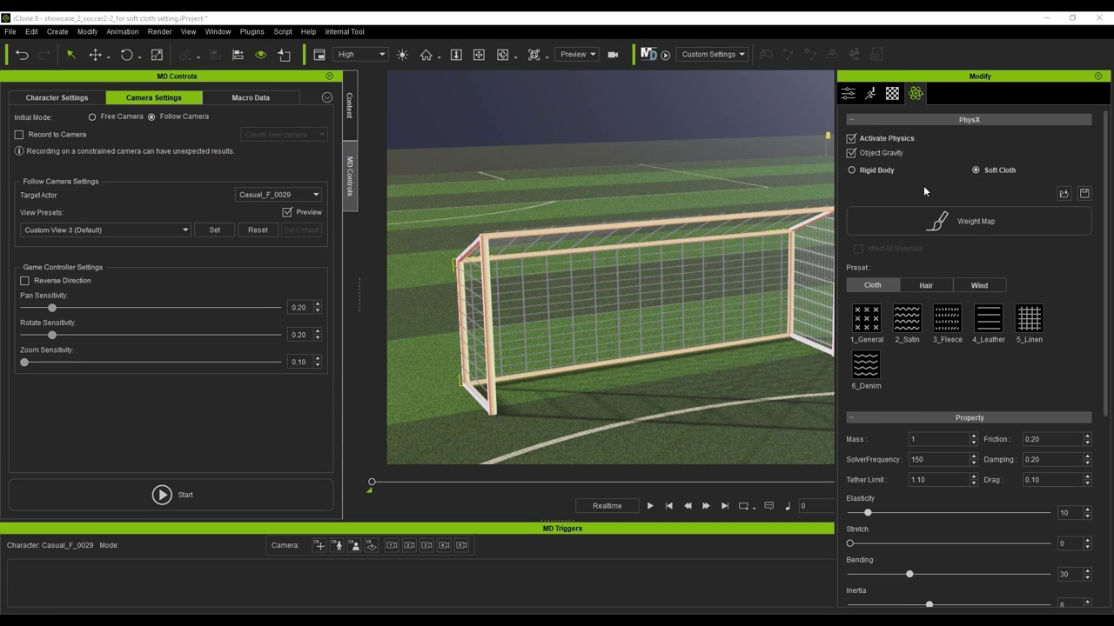
Set the net cloth's friction to 0.80, solver frequency to 250, tether limit to 1.00 and elasticity to 50
scroll(1017, 379, down, 1)
scroll(1016, 379, down, 2)
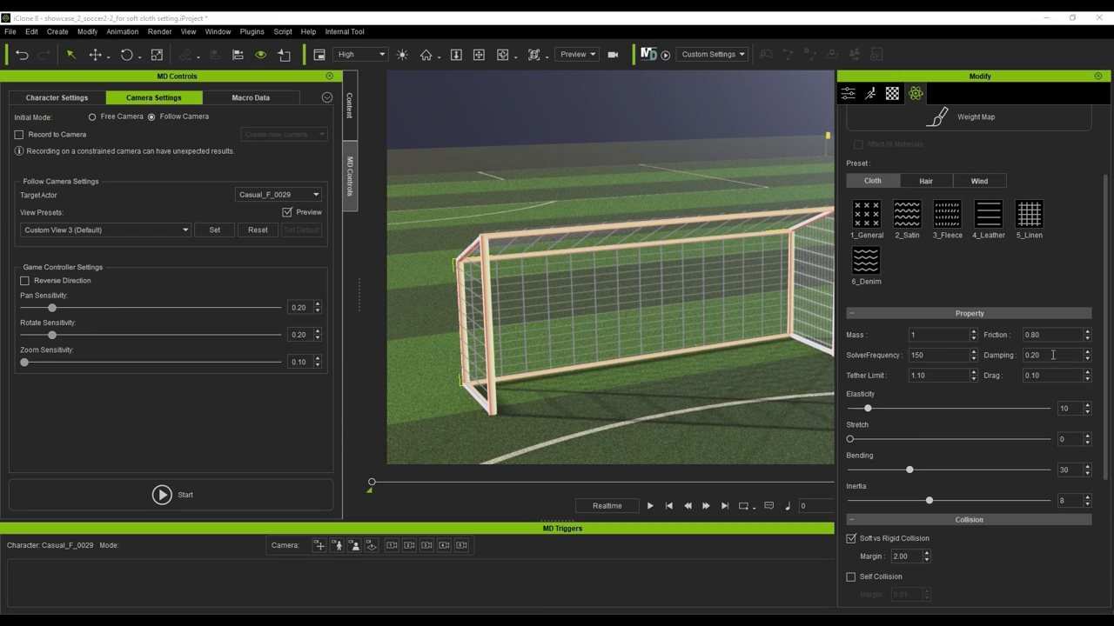
text(250)
key(Return)
drag(941, 379, 884, 359)
text(1)
key(Return)
double_click(1068, 409)
text(50)
key(Return)
Set the net's bending to 10, inertia to 0 and soft vs rigid collision margin to 8, and preview the cloth simulation
drag(1066, 470, 1014, 461)
text(10)
key(Return)
drag(1066, 502, 1022, 495)
text(0)
key(Return)
text(0)
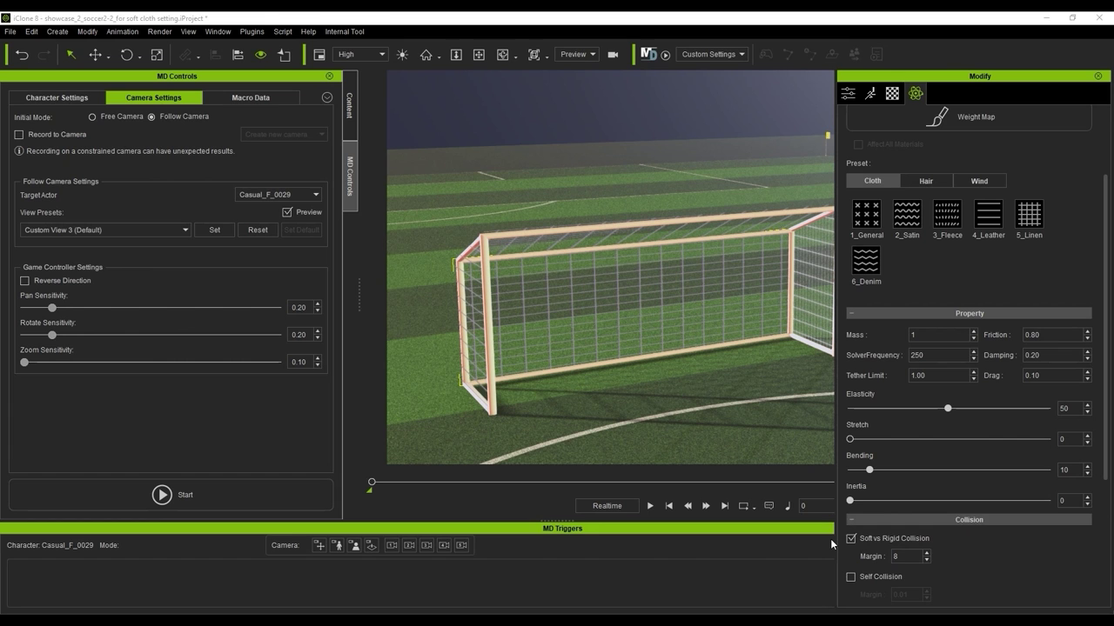
click(650, 505)
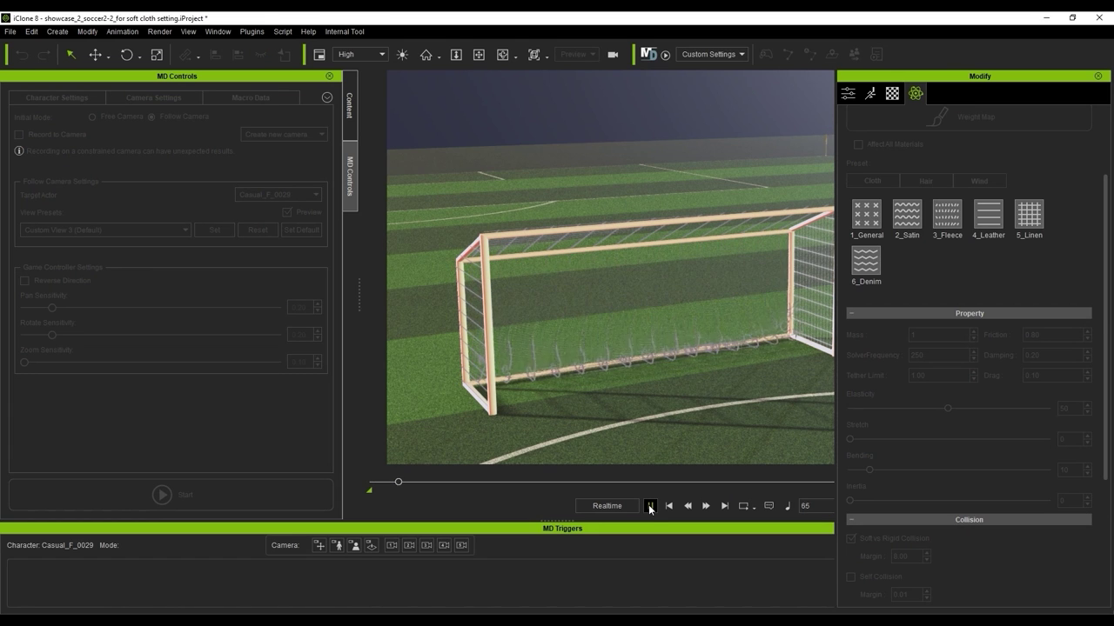
click(668, 505)
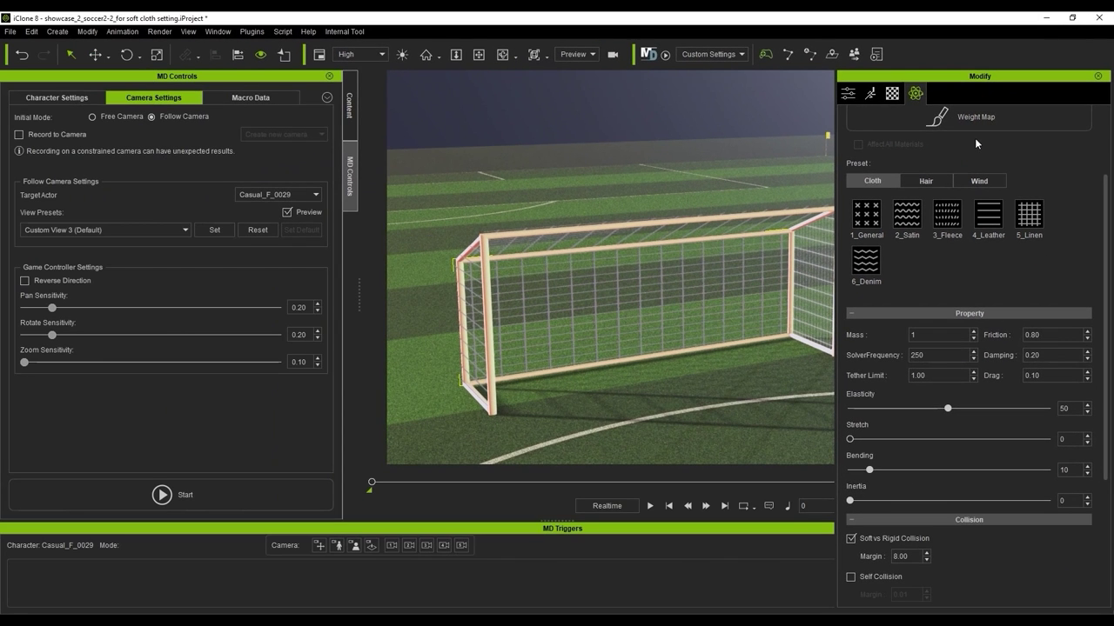
Load the NetBack weight map PNG from the phys folder for the net's cloth and preview the simulation
click(859, 218)
click(555, 297)
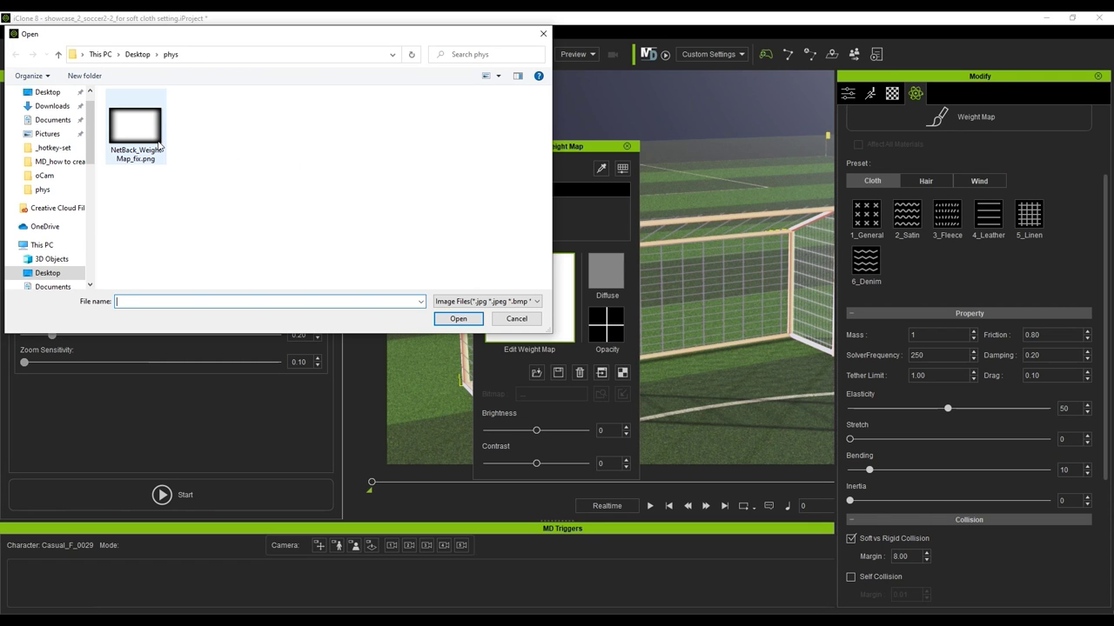
double_click(697, 397)
click(632, 148)
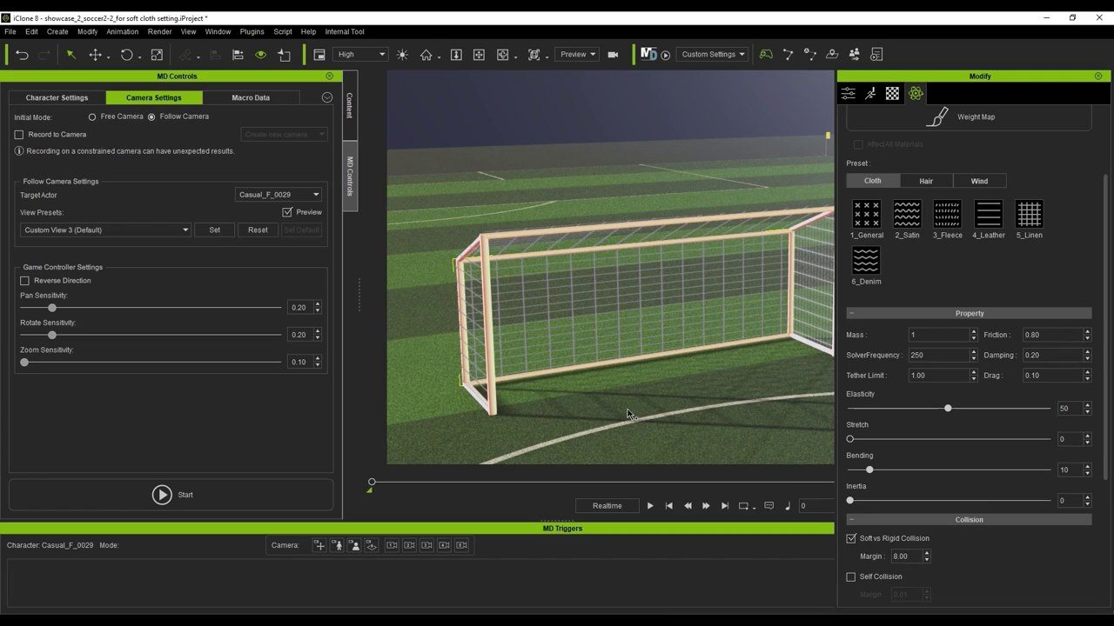
click(650, 507)
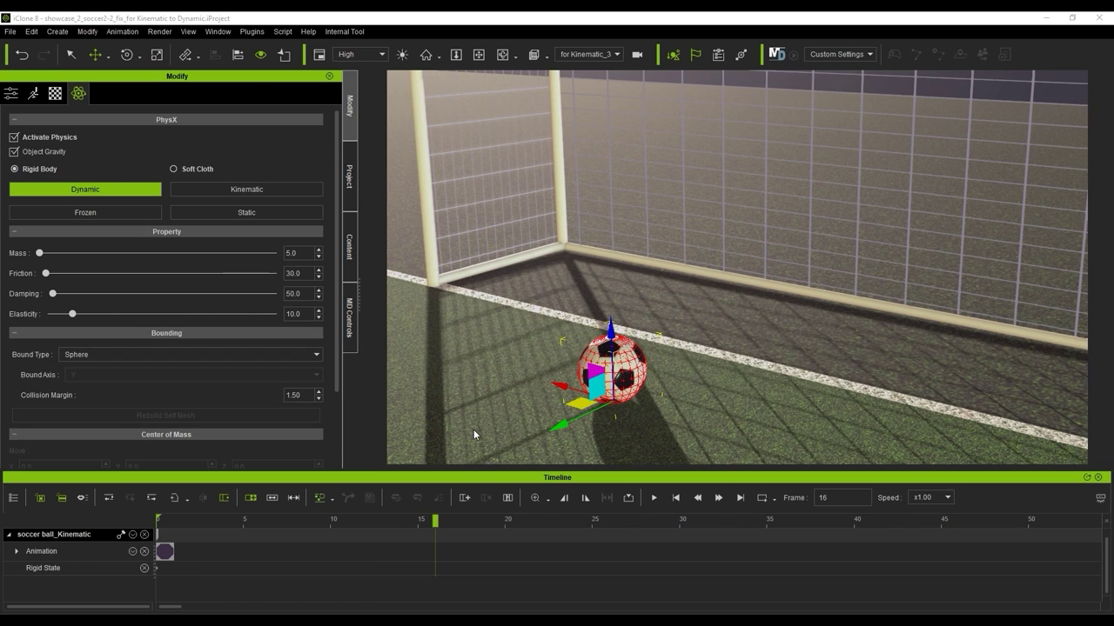
Keyframe the soccer ball at frame 48, moved to the back net and raised off the ground
click(617, 525)
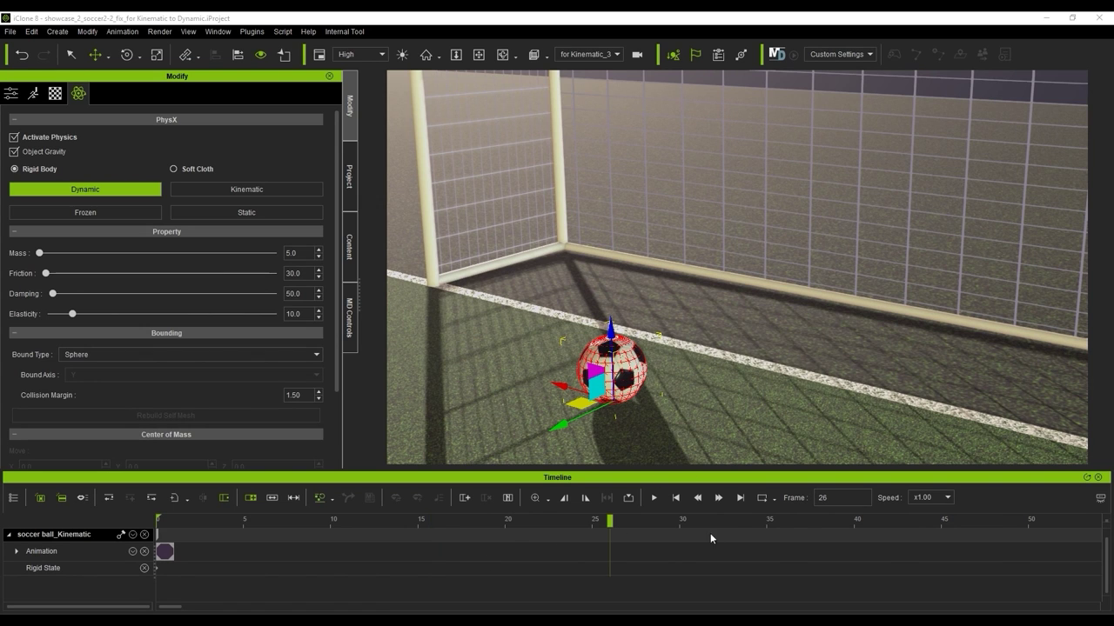
scroll(813, 534, down, 10)
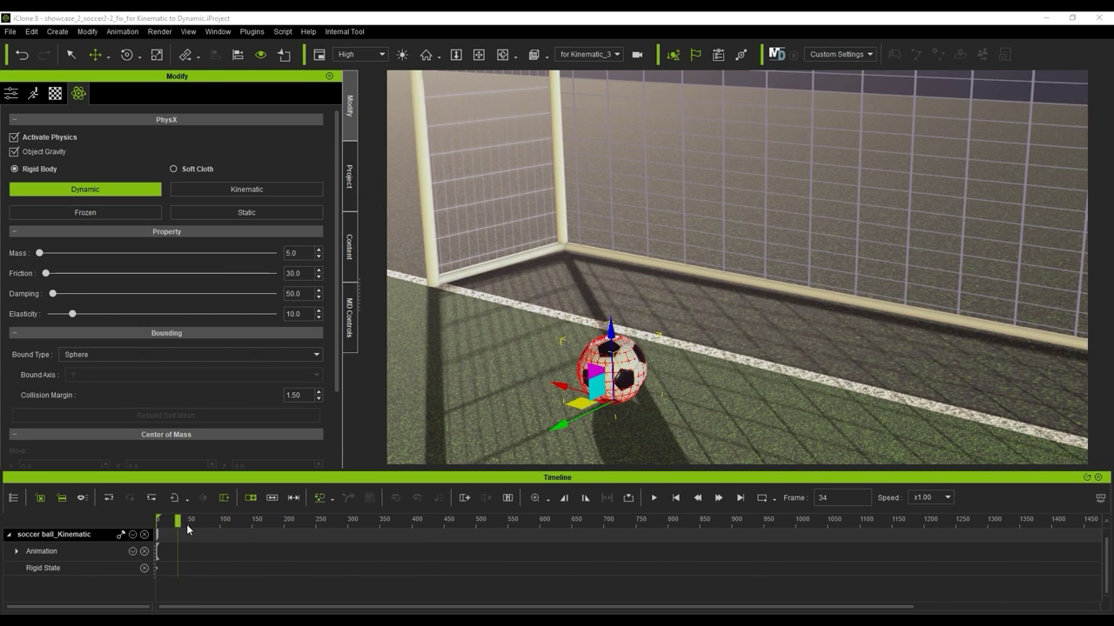
drag(557, 427, 777, 352)
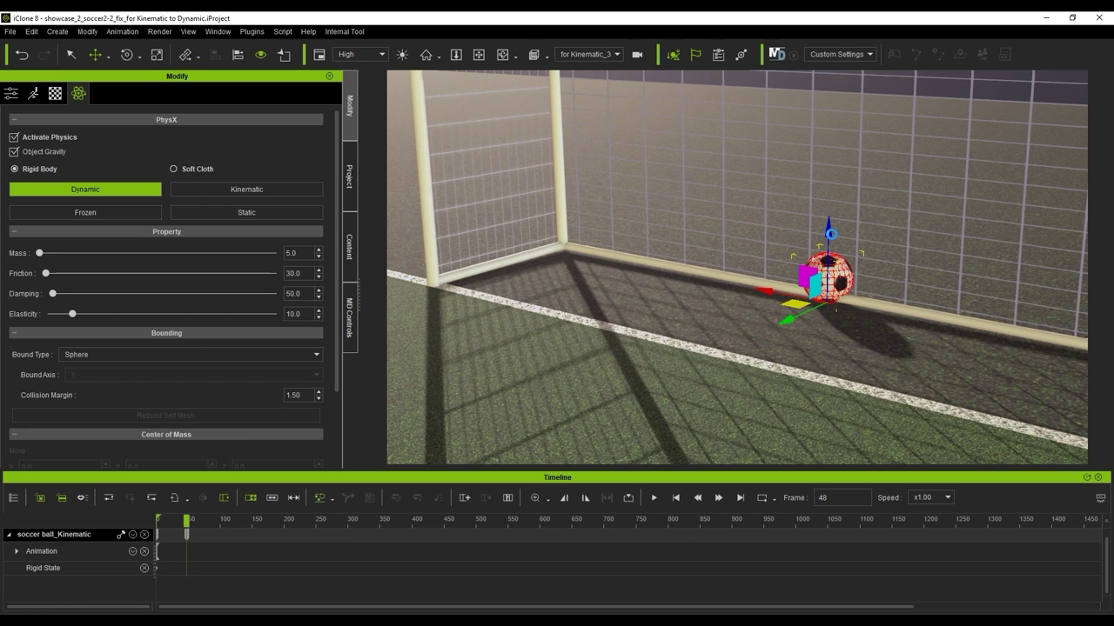
drag(827, 231, 834, 184)
drag(791, 271, 806, 261)
alt+scroll(165, 537, up, 4)
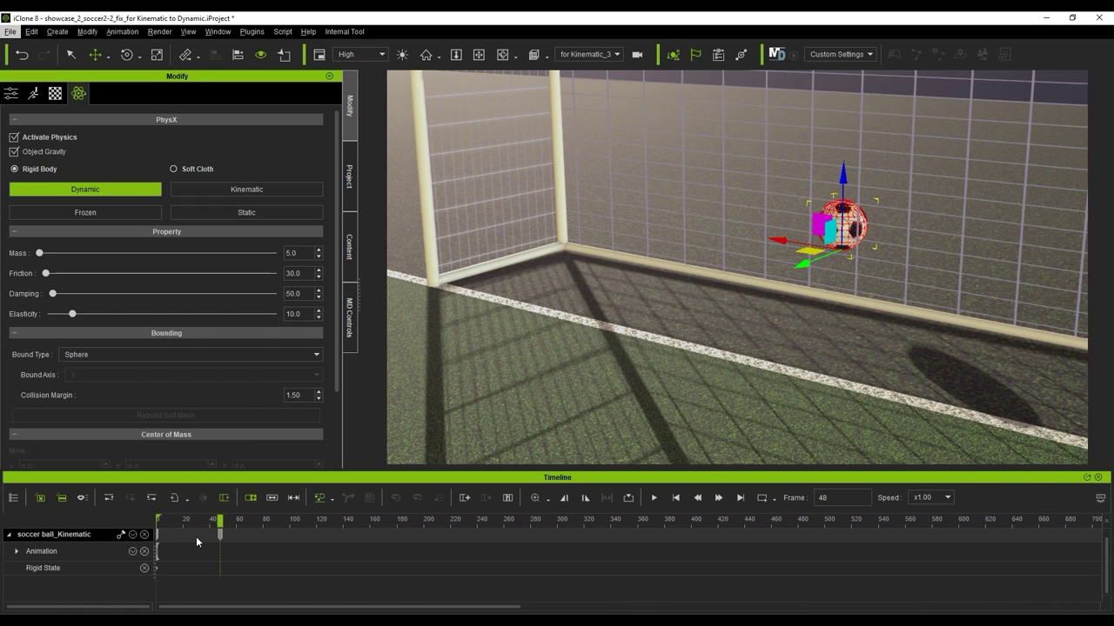
Play the Dynamic ball's simulation from frame 0, and compare its keyed positions at frames 48 and 0
drag(219, 521, 74, 519)
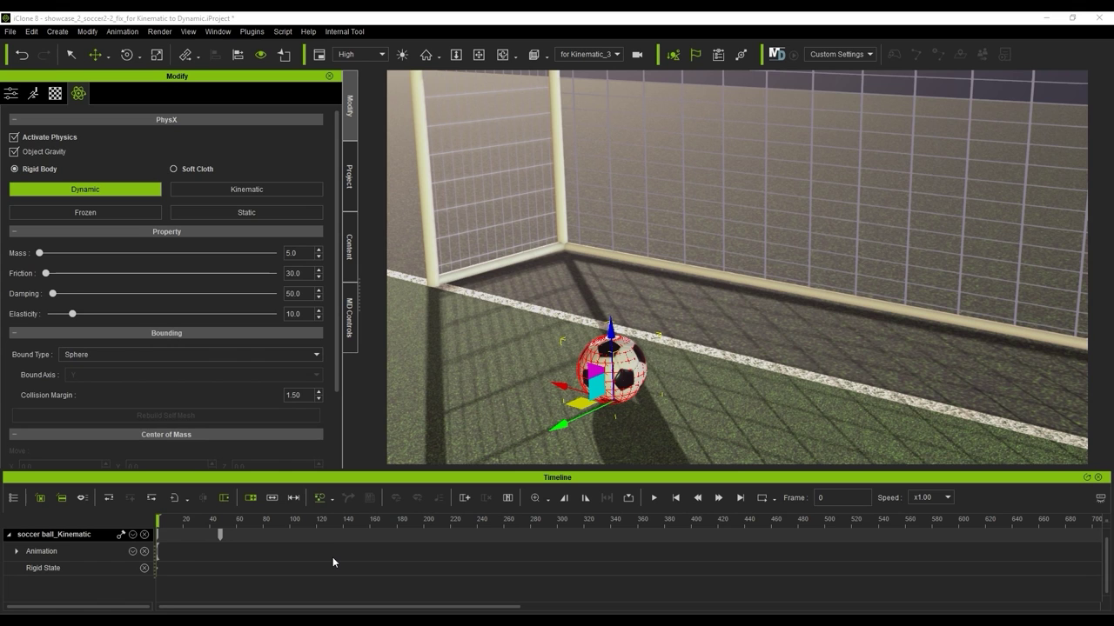
key(space)
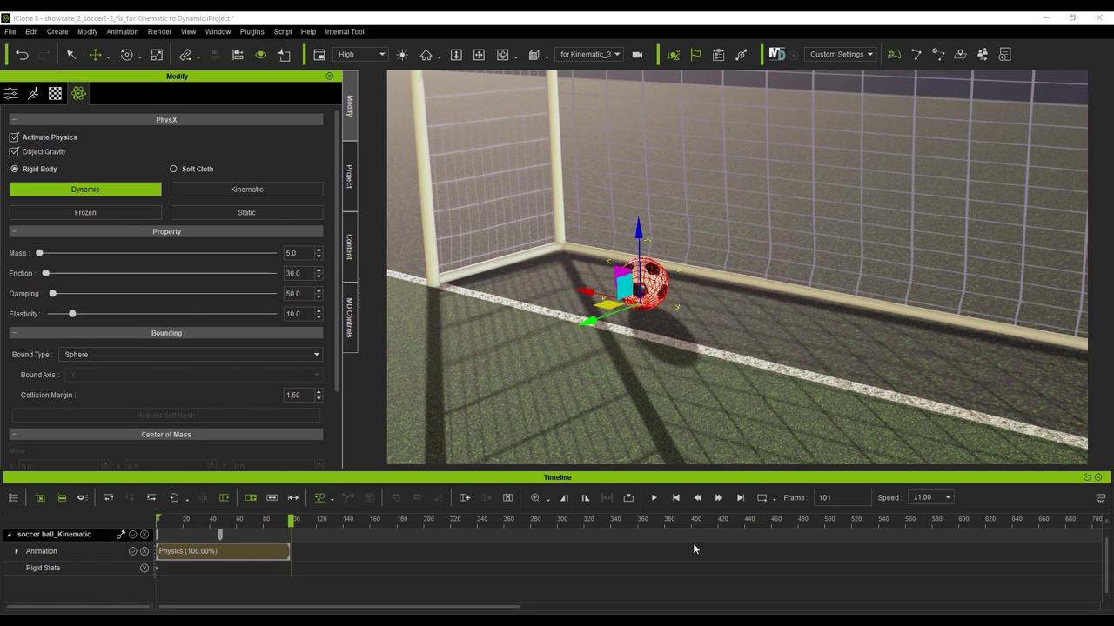
click(676, 497)
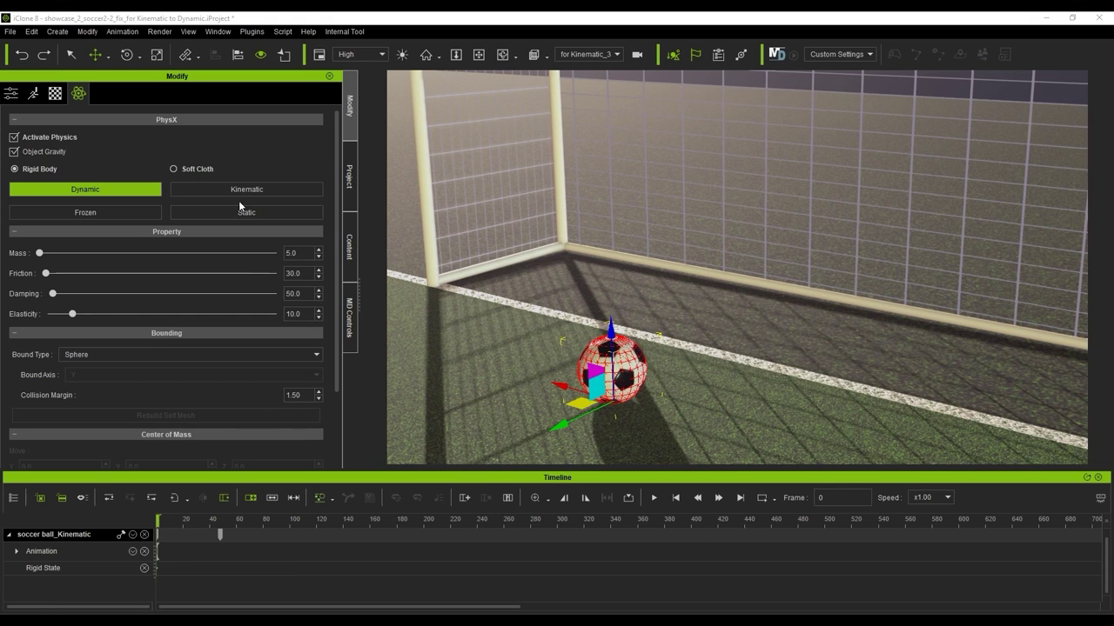
click(221, 535)
scroll(244, 546, up, 3)
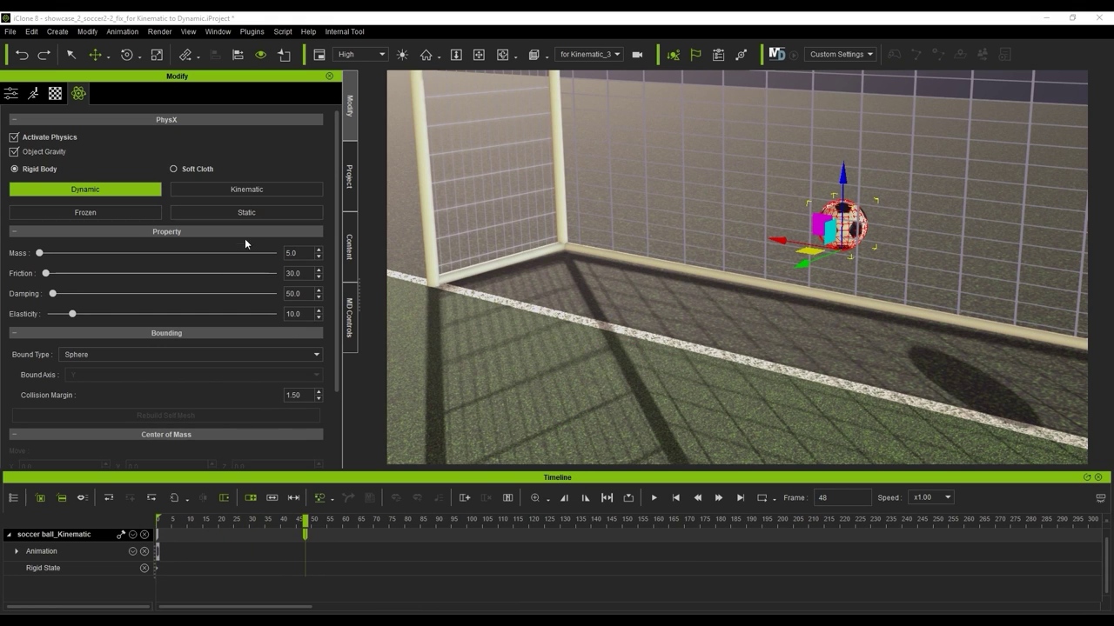
drag(265, 519, 48, 518)
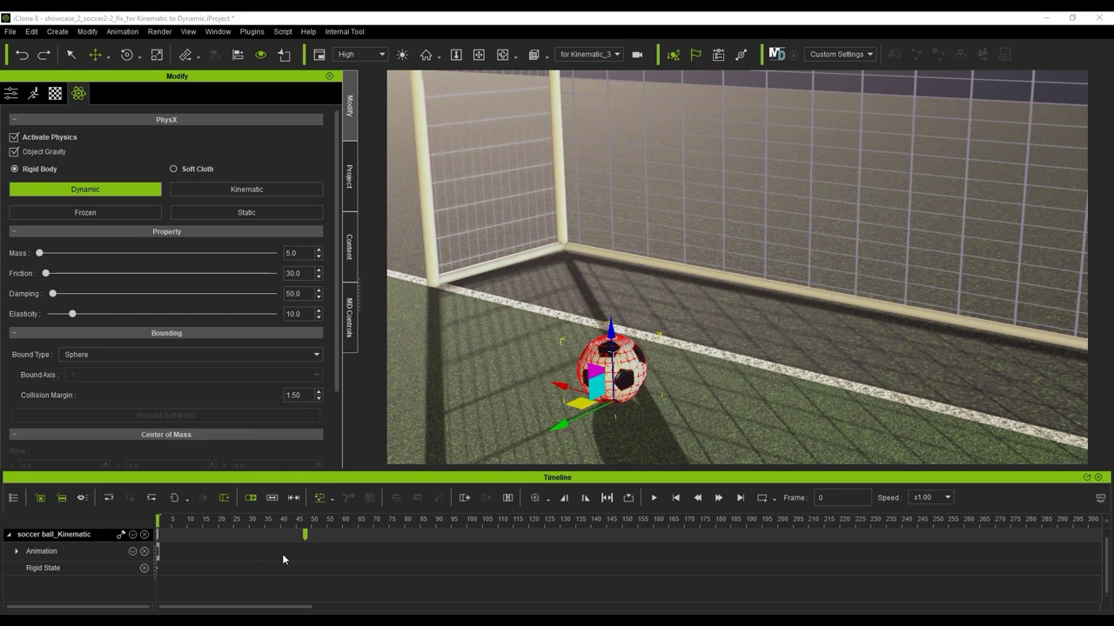
Set the ball's rigid body state to Kinematic at frame 0 and play its keyed move into the net
click(211, 188)
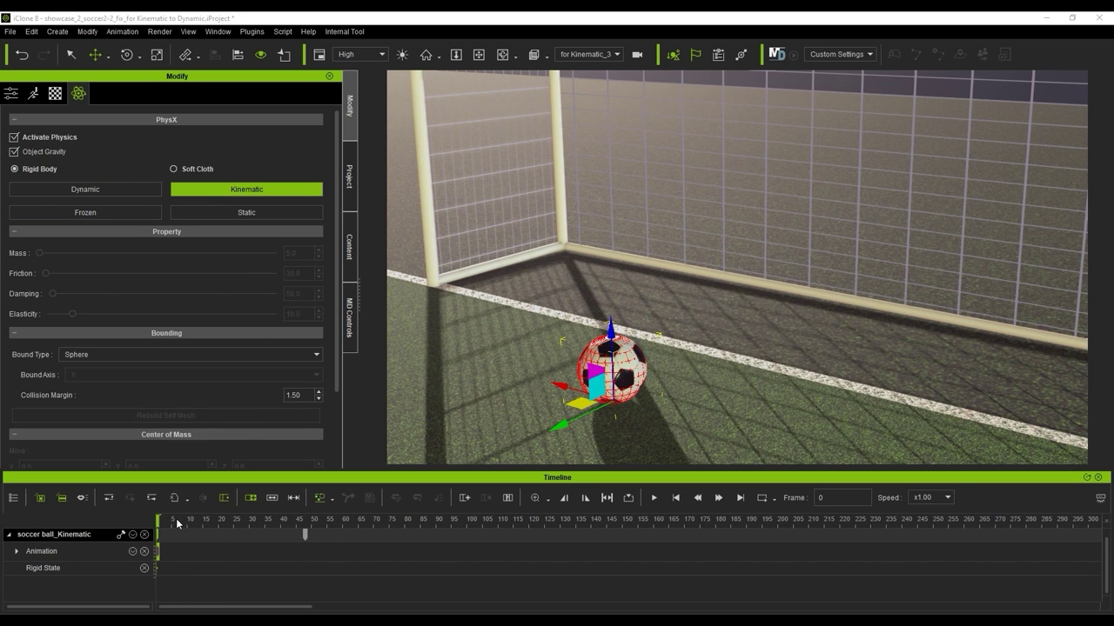
key(space)
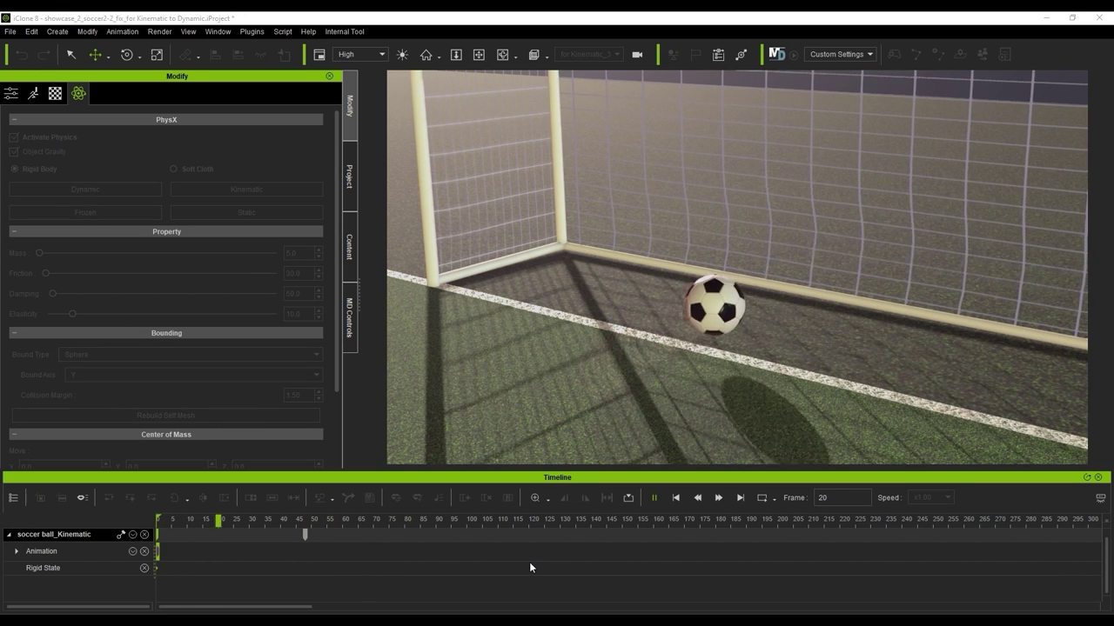
key(space)
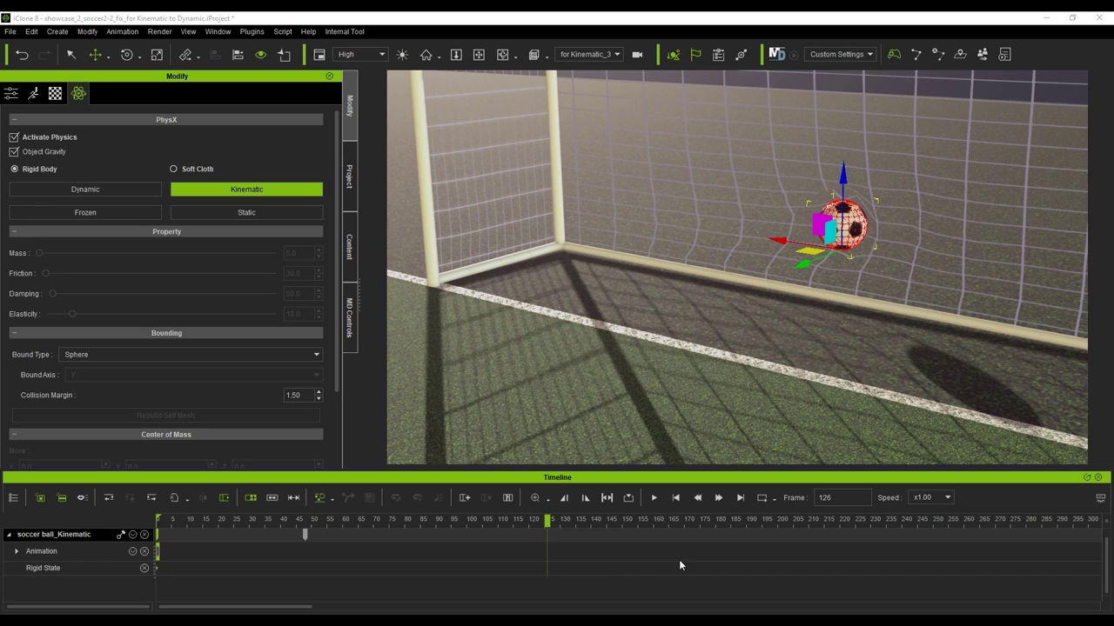
click(677, 497)
Switch the ball's rigid body state to Dynamic at frame 48, play from frame 0 and undo the simulated result
click(307, 538)
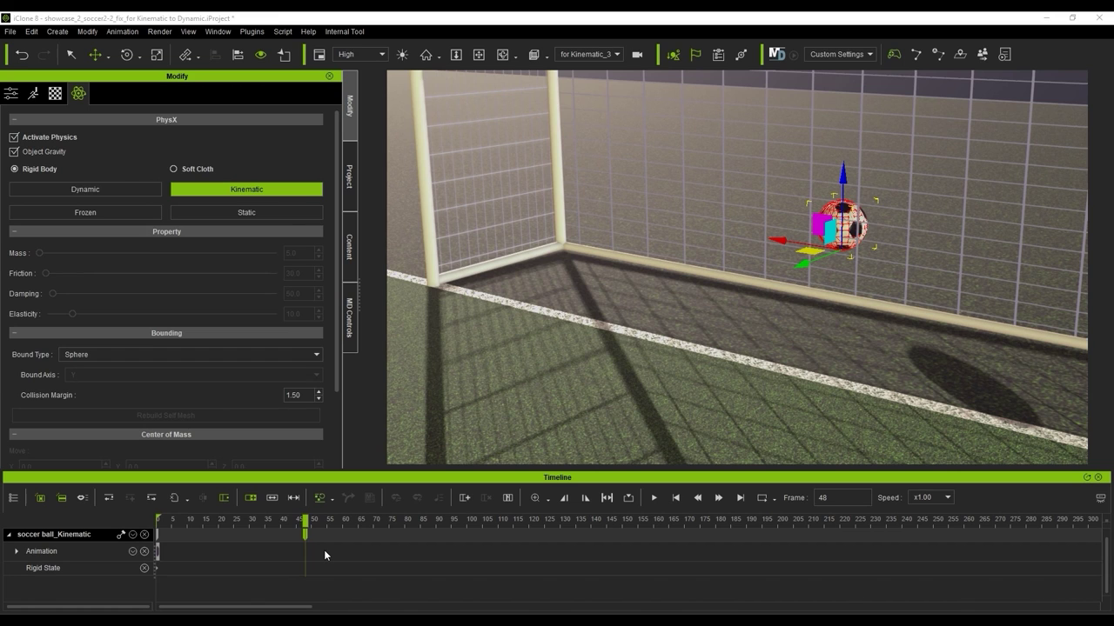
click(102, 187)
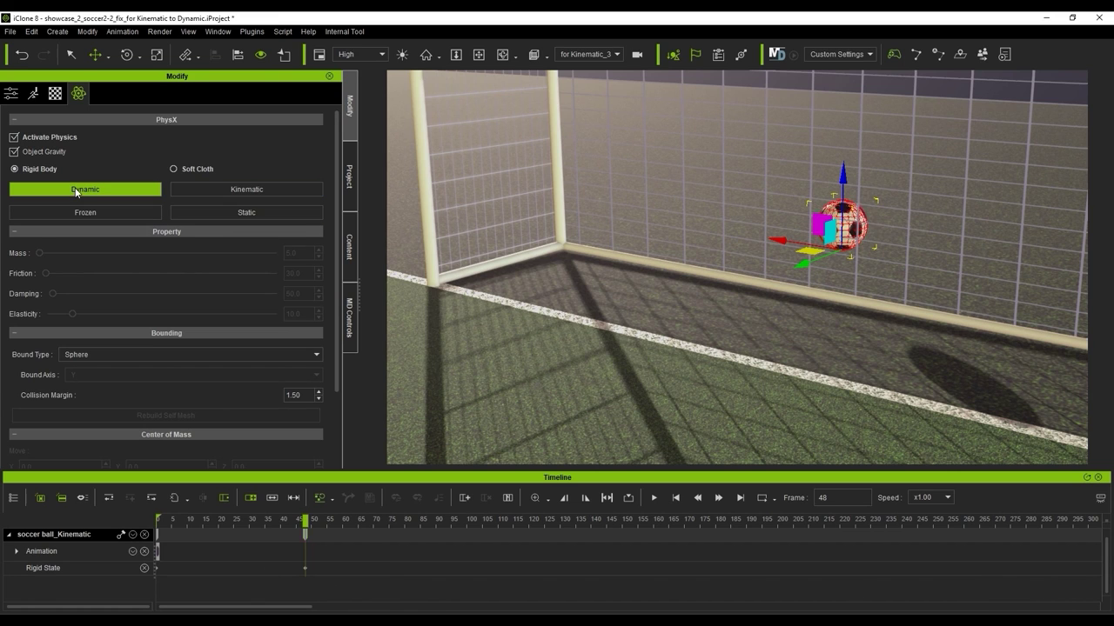
scroll(296, 576, up, 2)
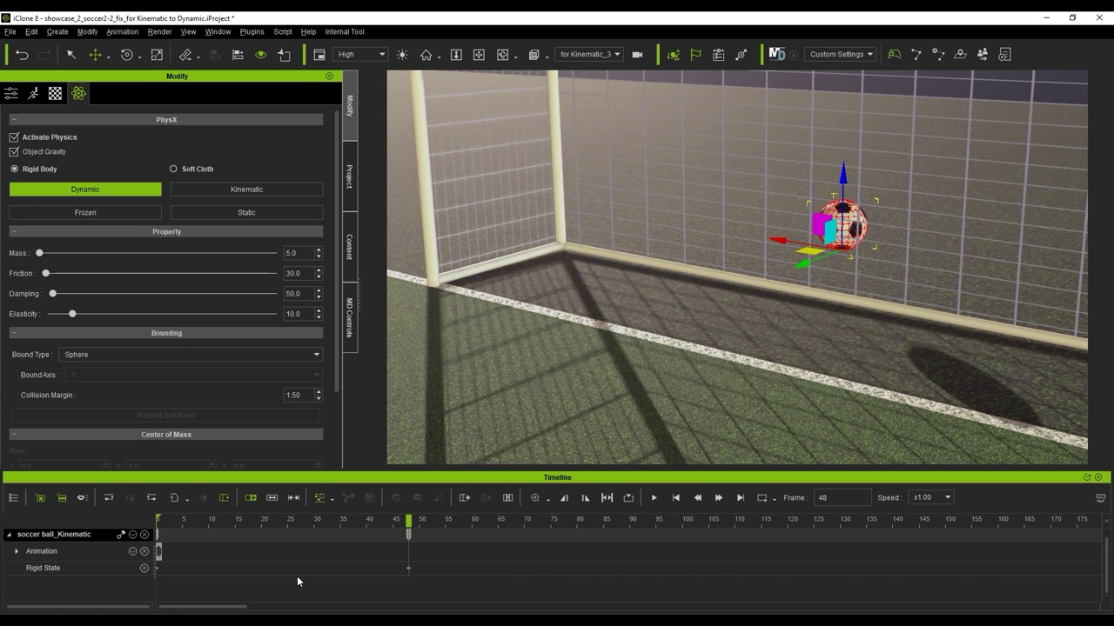
click(157, 519)
key(space)
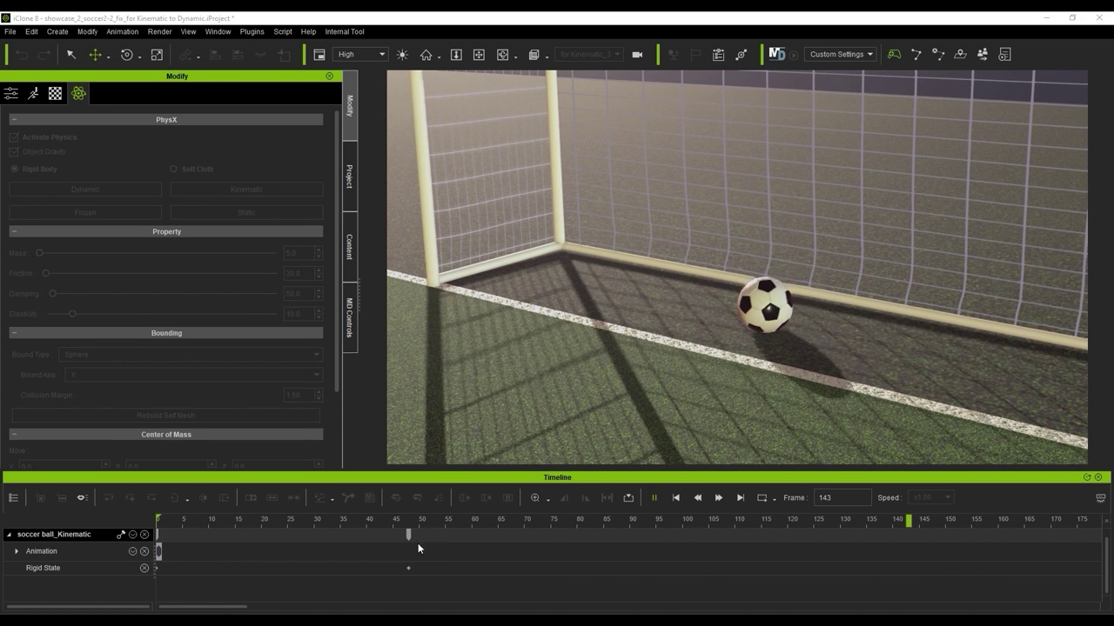
key(ctrl+z)
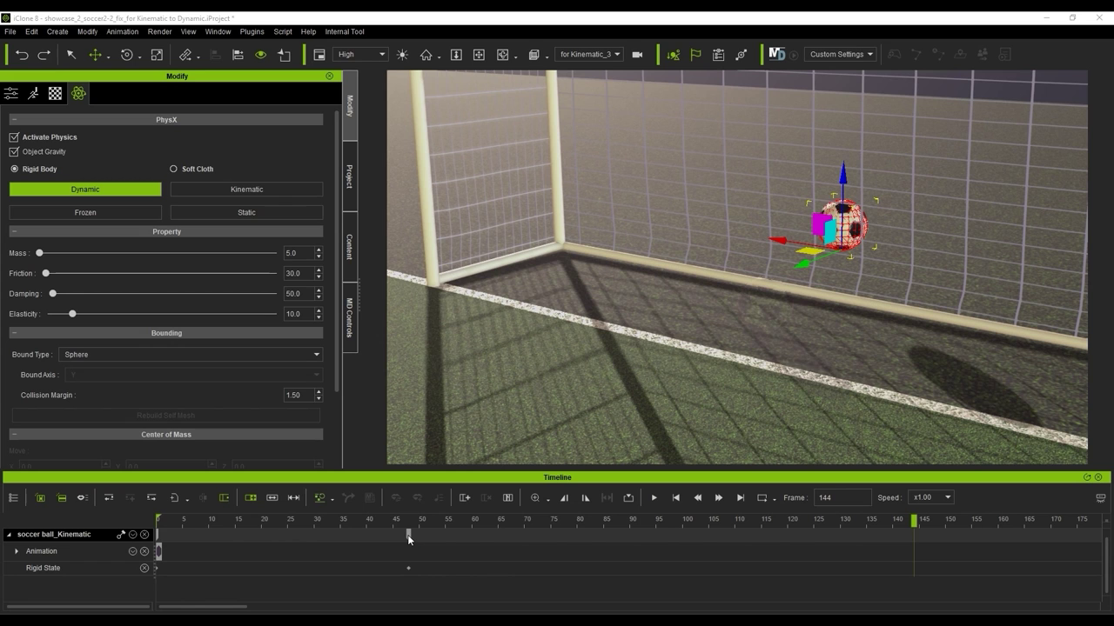
Move the ball's end position and Rigid State keys to frame 25 and replay the shot from frame 0
drag(410, 538, 290, 540)
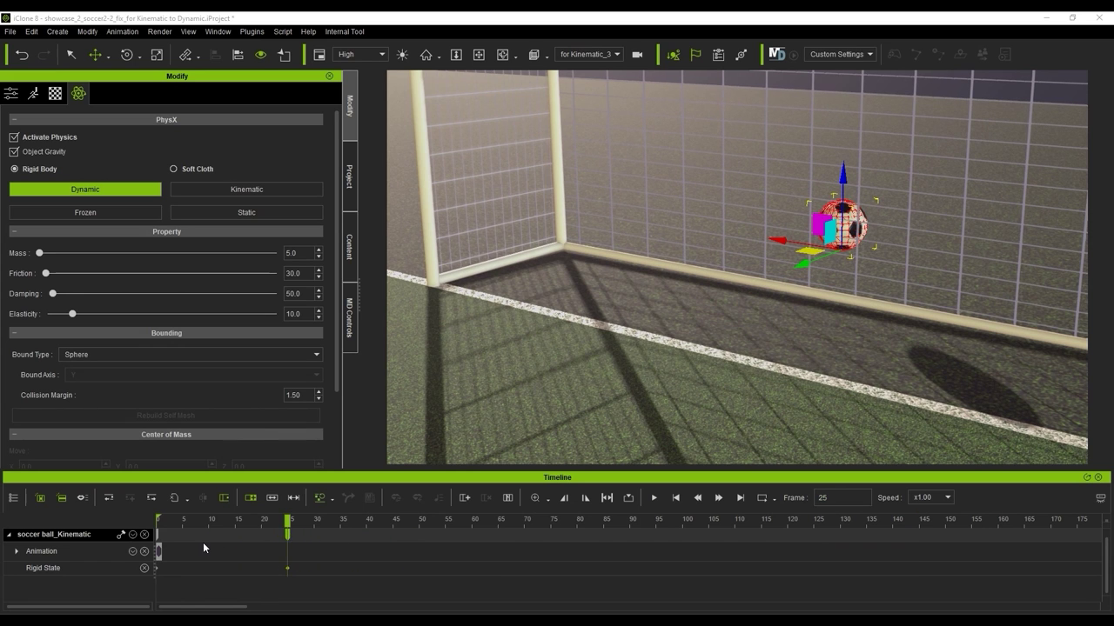
scroll(211, 524, up, 3)
drag(211, 523, 85, 520)
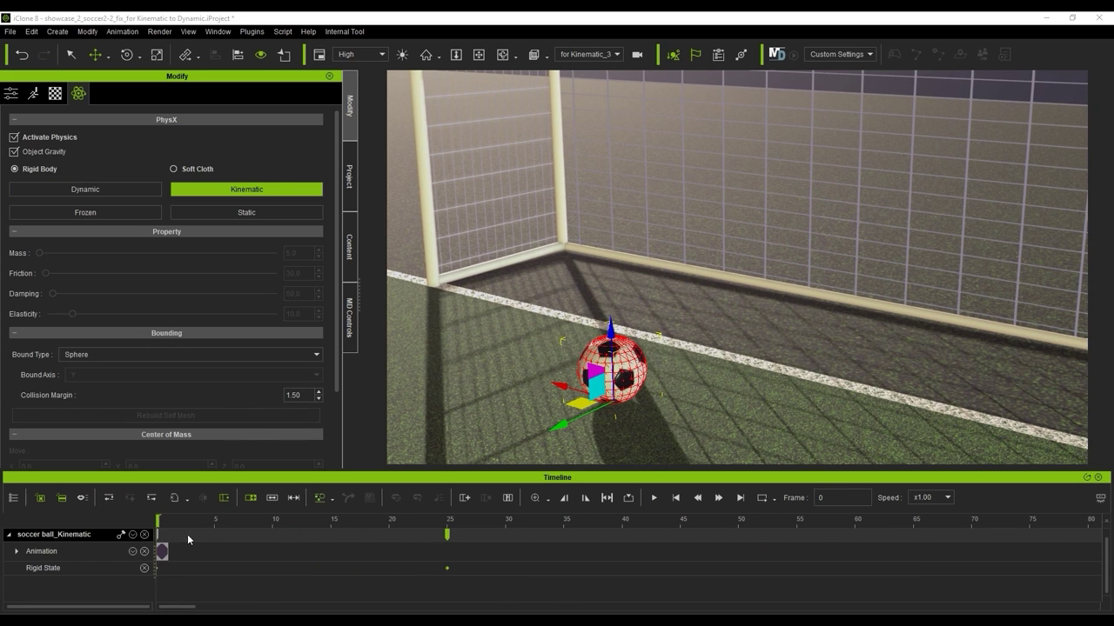
drag(188, 521, 421, 518)
key(space)
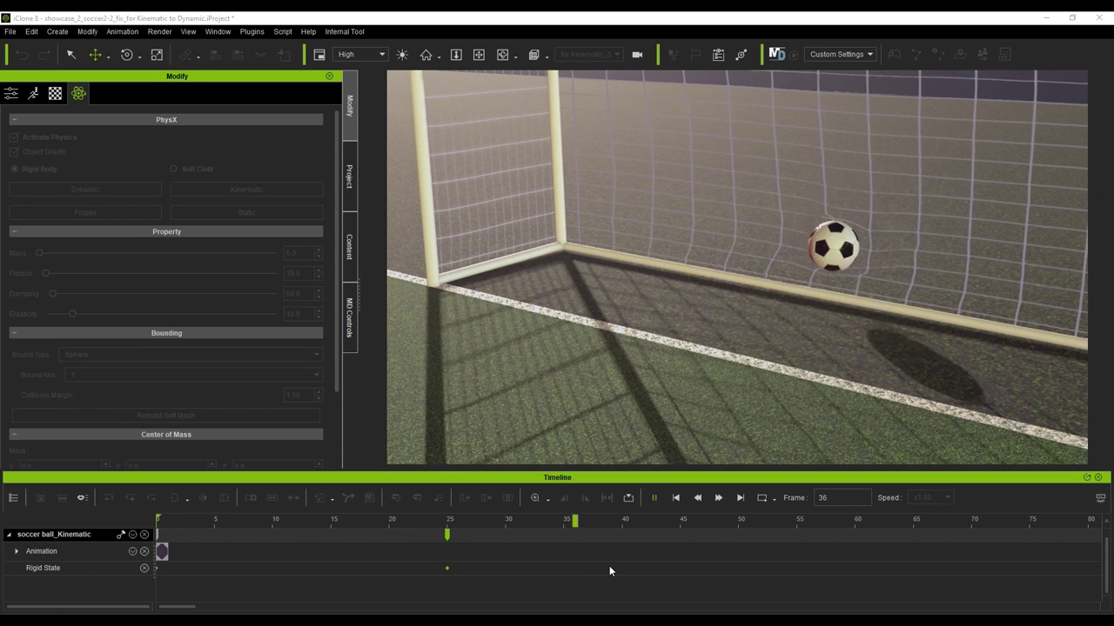
click(675, 498)
Move the ball's end position and Rigid State keys to frame 30 and replay the shot from frame 0
scroll(556, 545, down, 5)
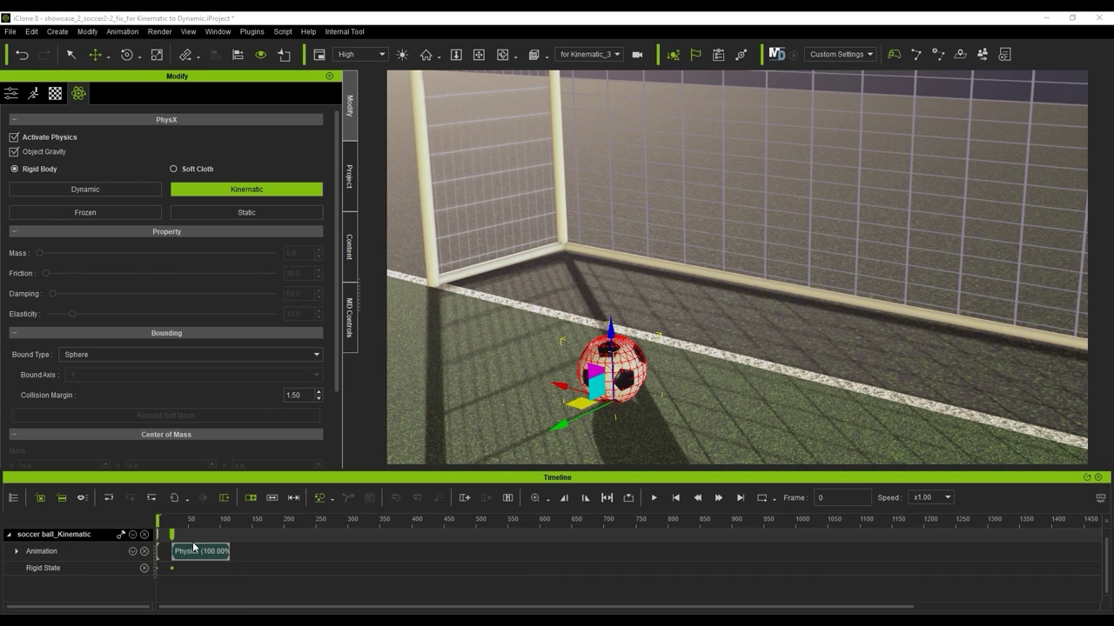
scroll(191, 541, up, 5)
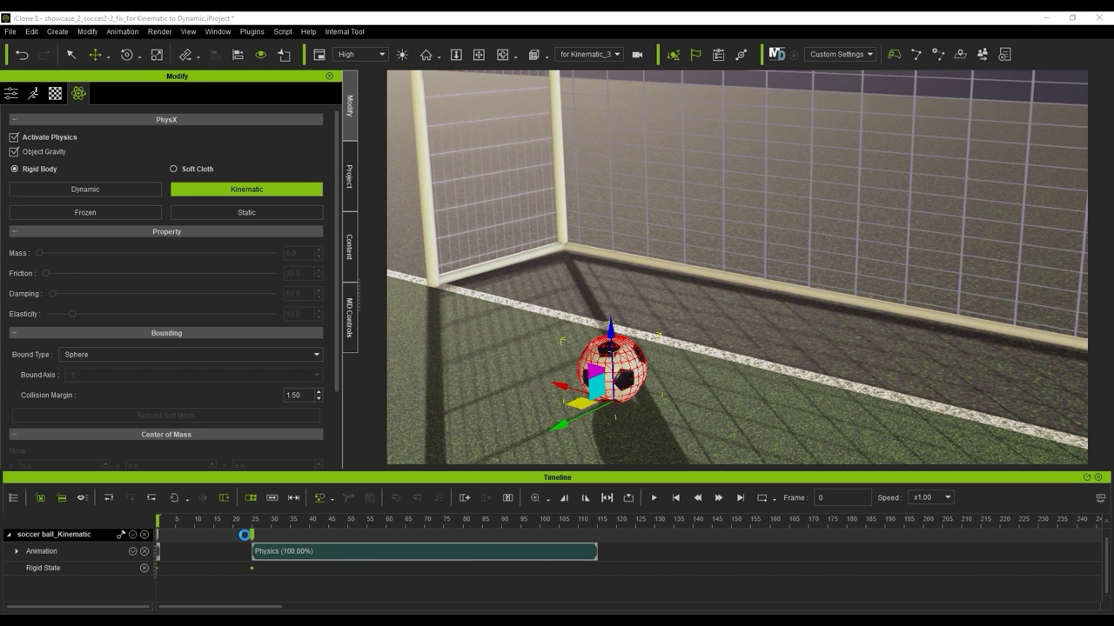
drag(244, 535, 318, 538)
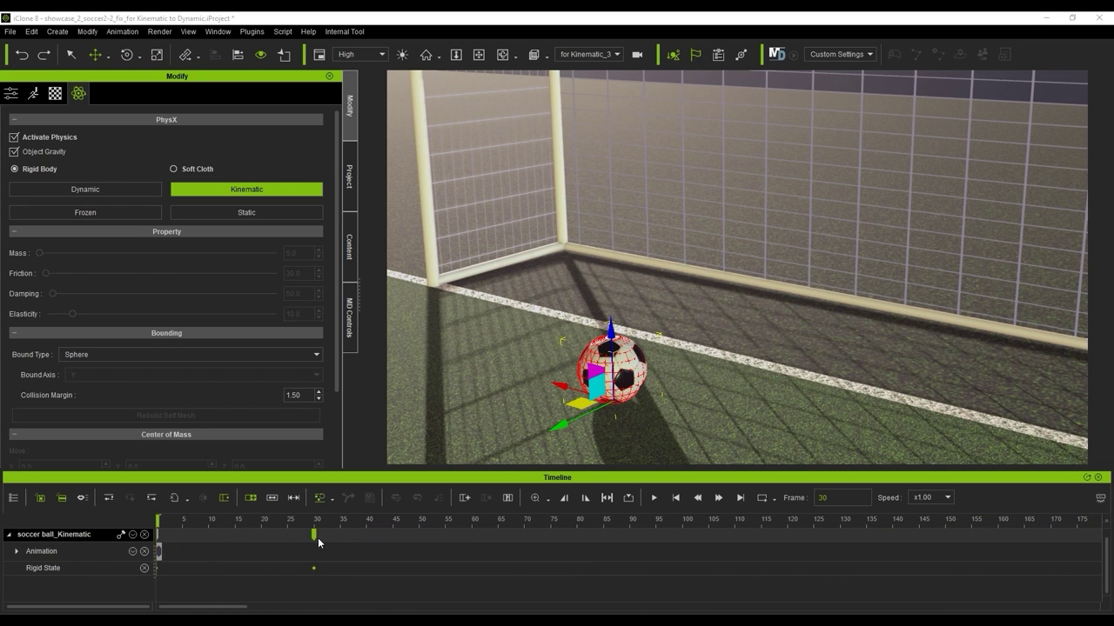
click(675, 498)
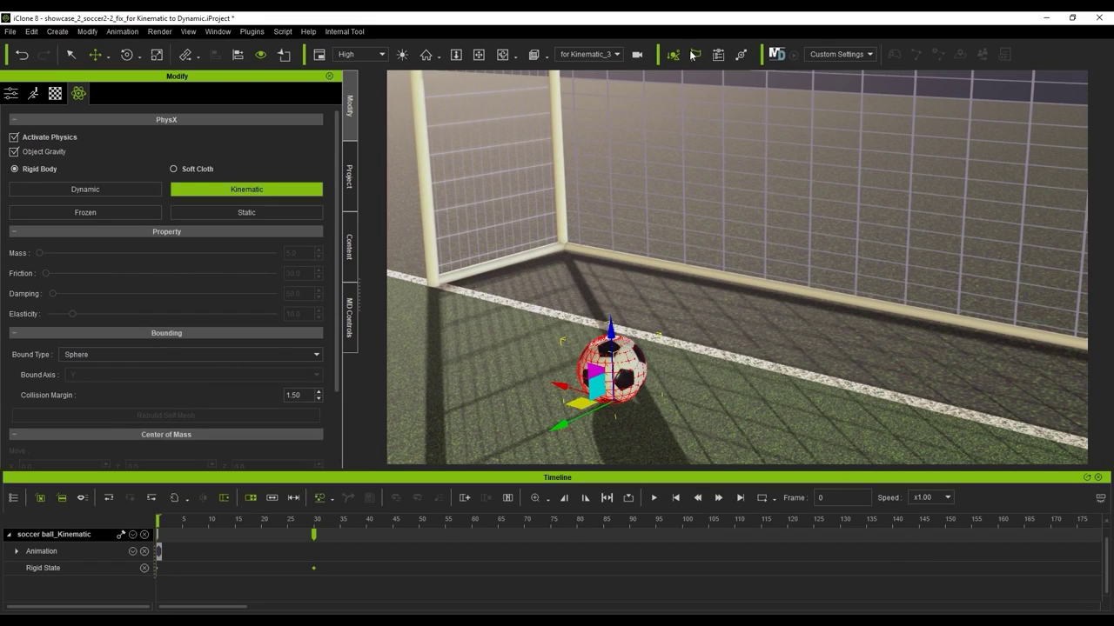
click(671, 57)
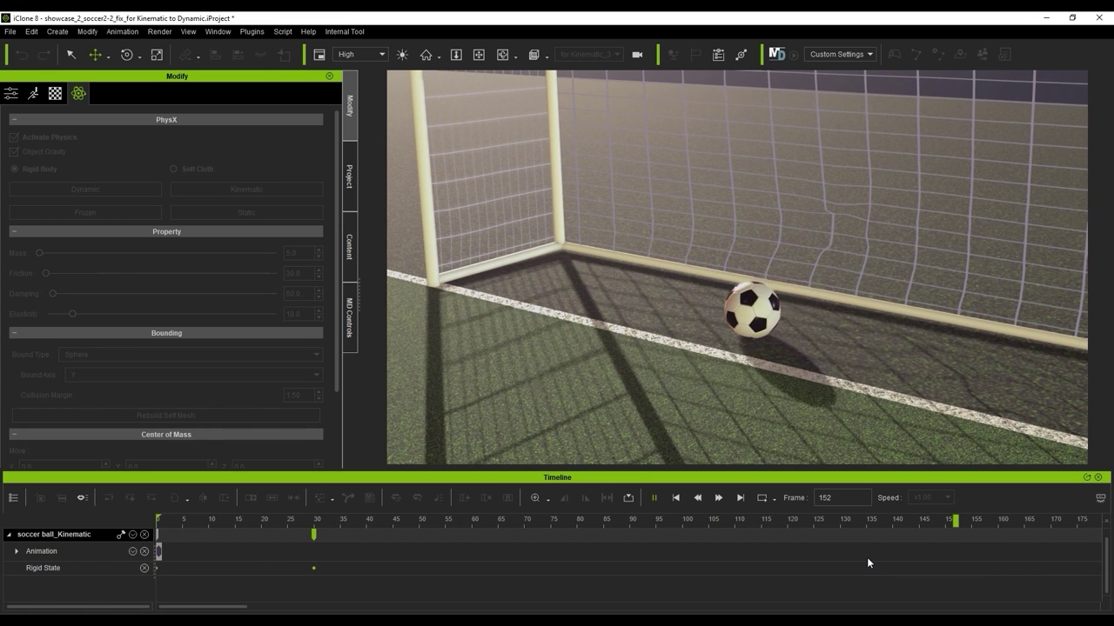
click(684, 504)
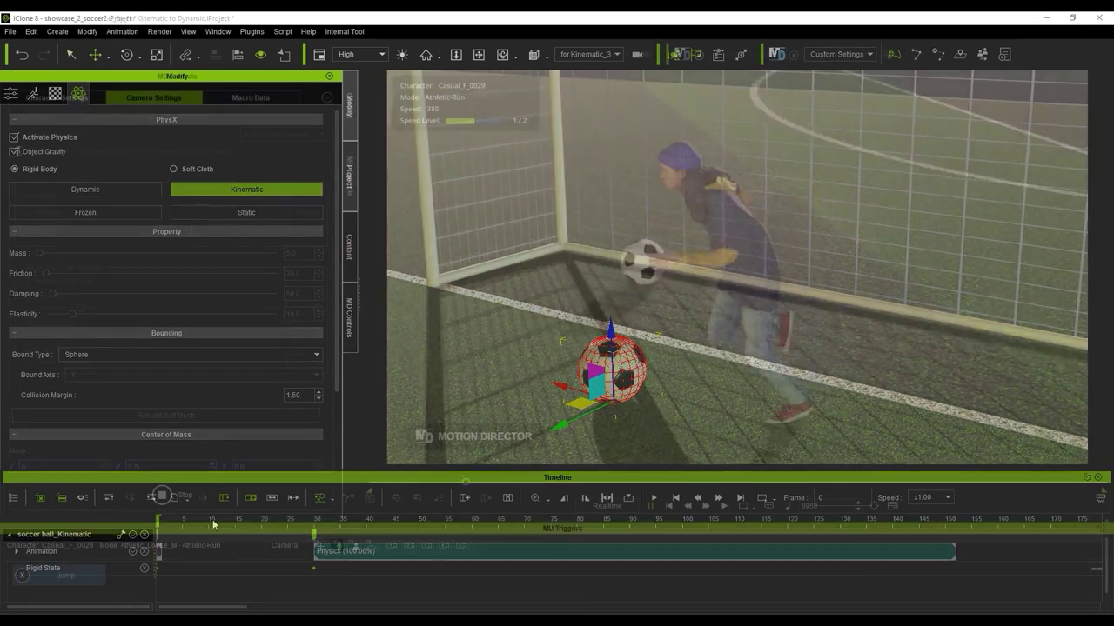